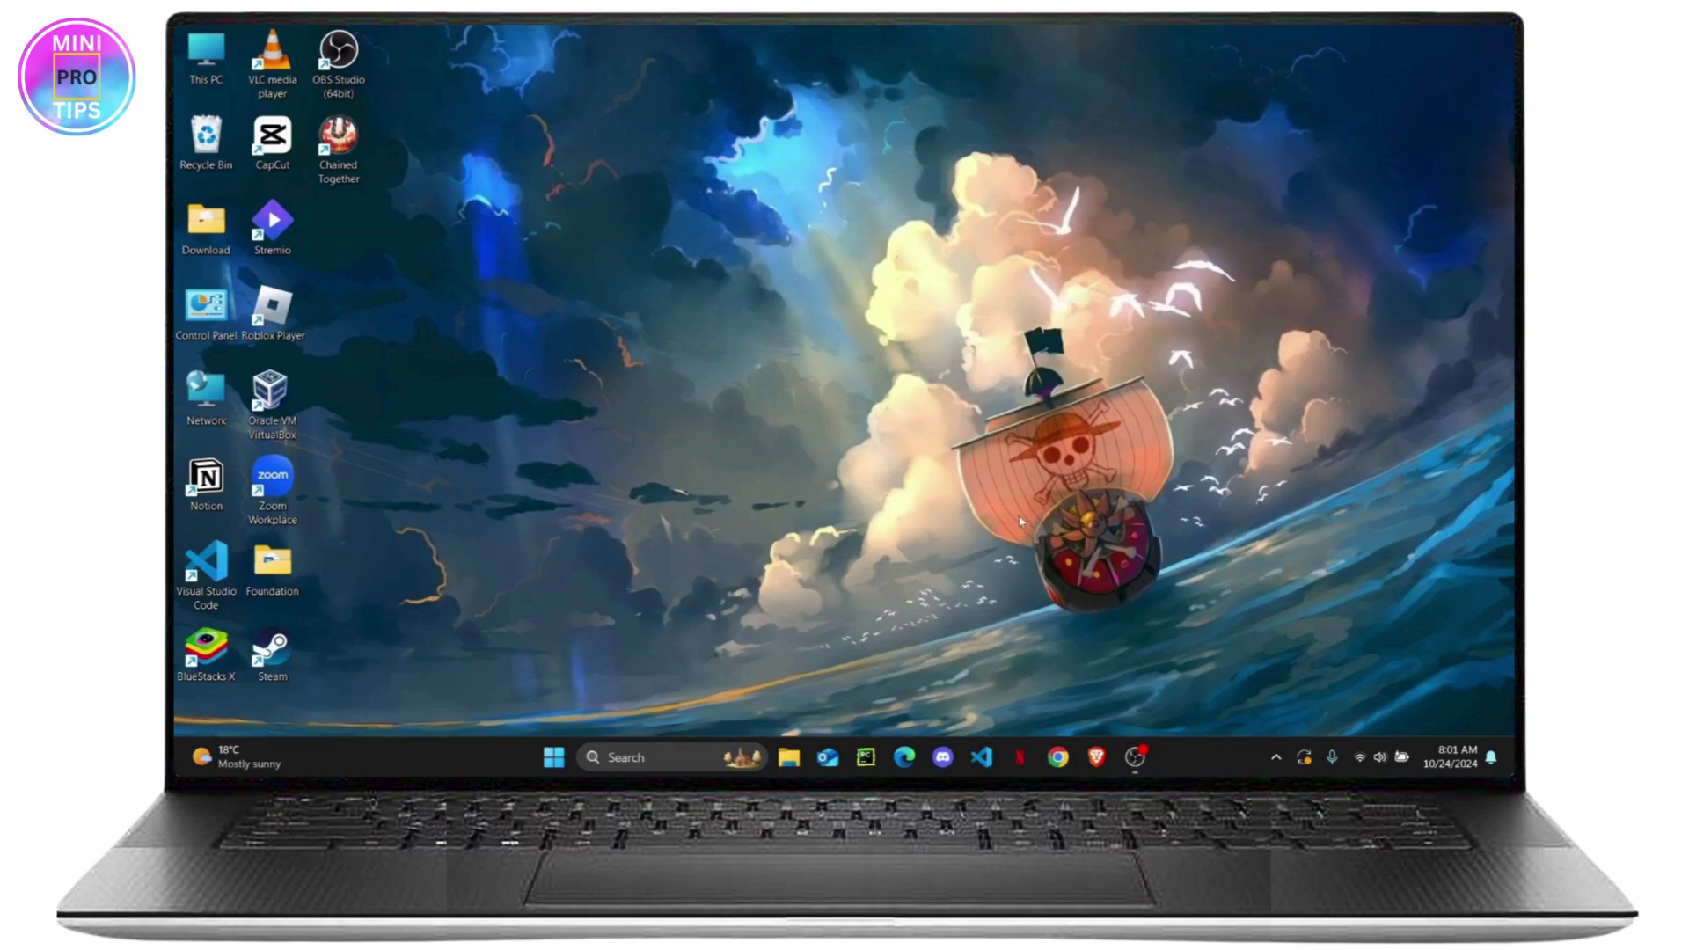
Bring up the Alt+F4 shutdown dialog, check its action list, and cancel it.
key(alt+F4)
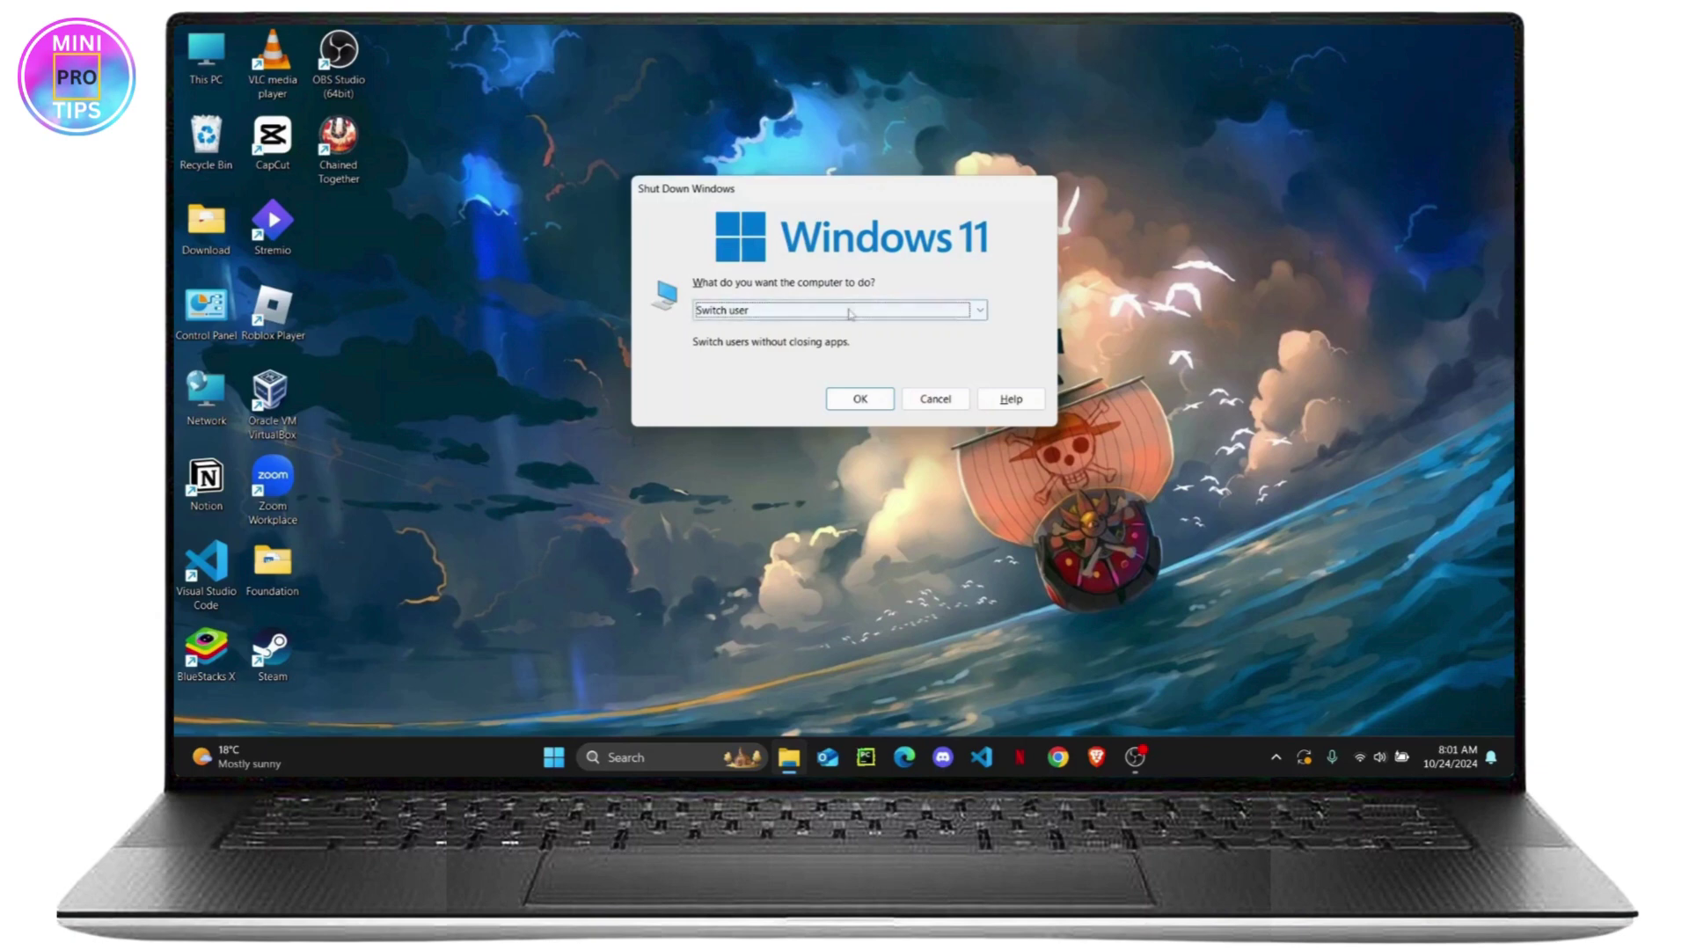
click(976, 312)
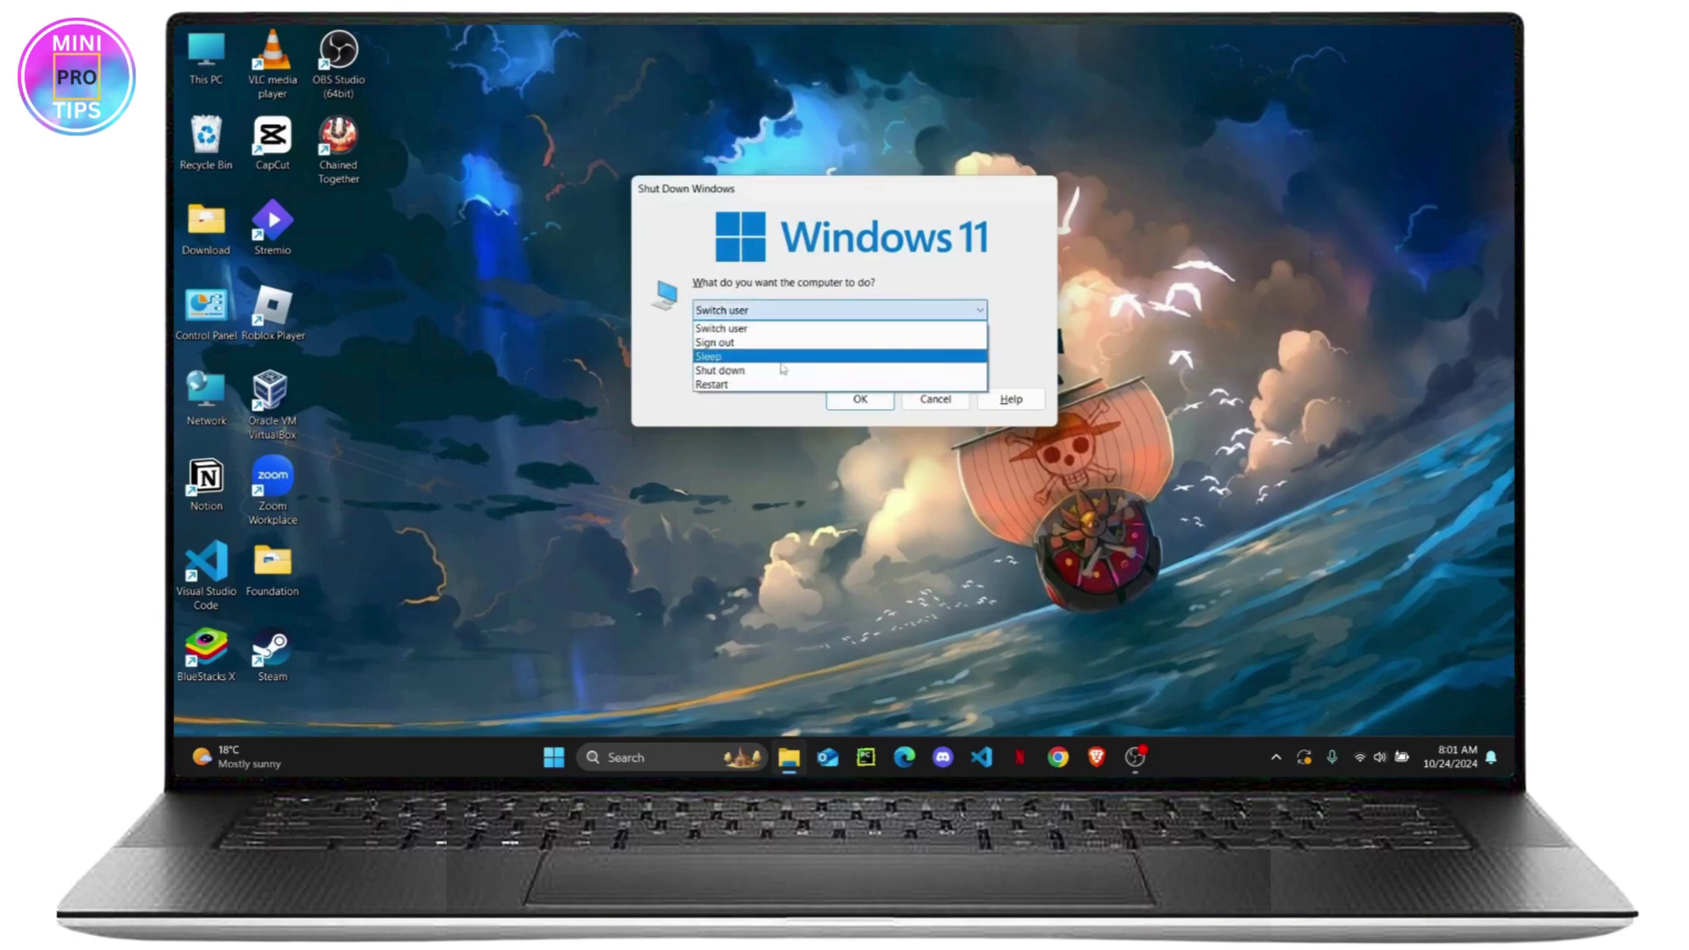
click(1032, 338)
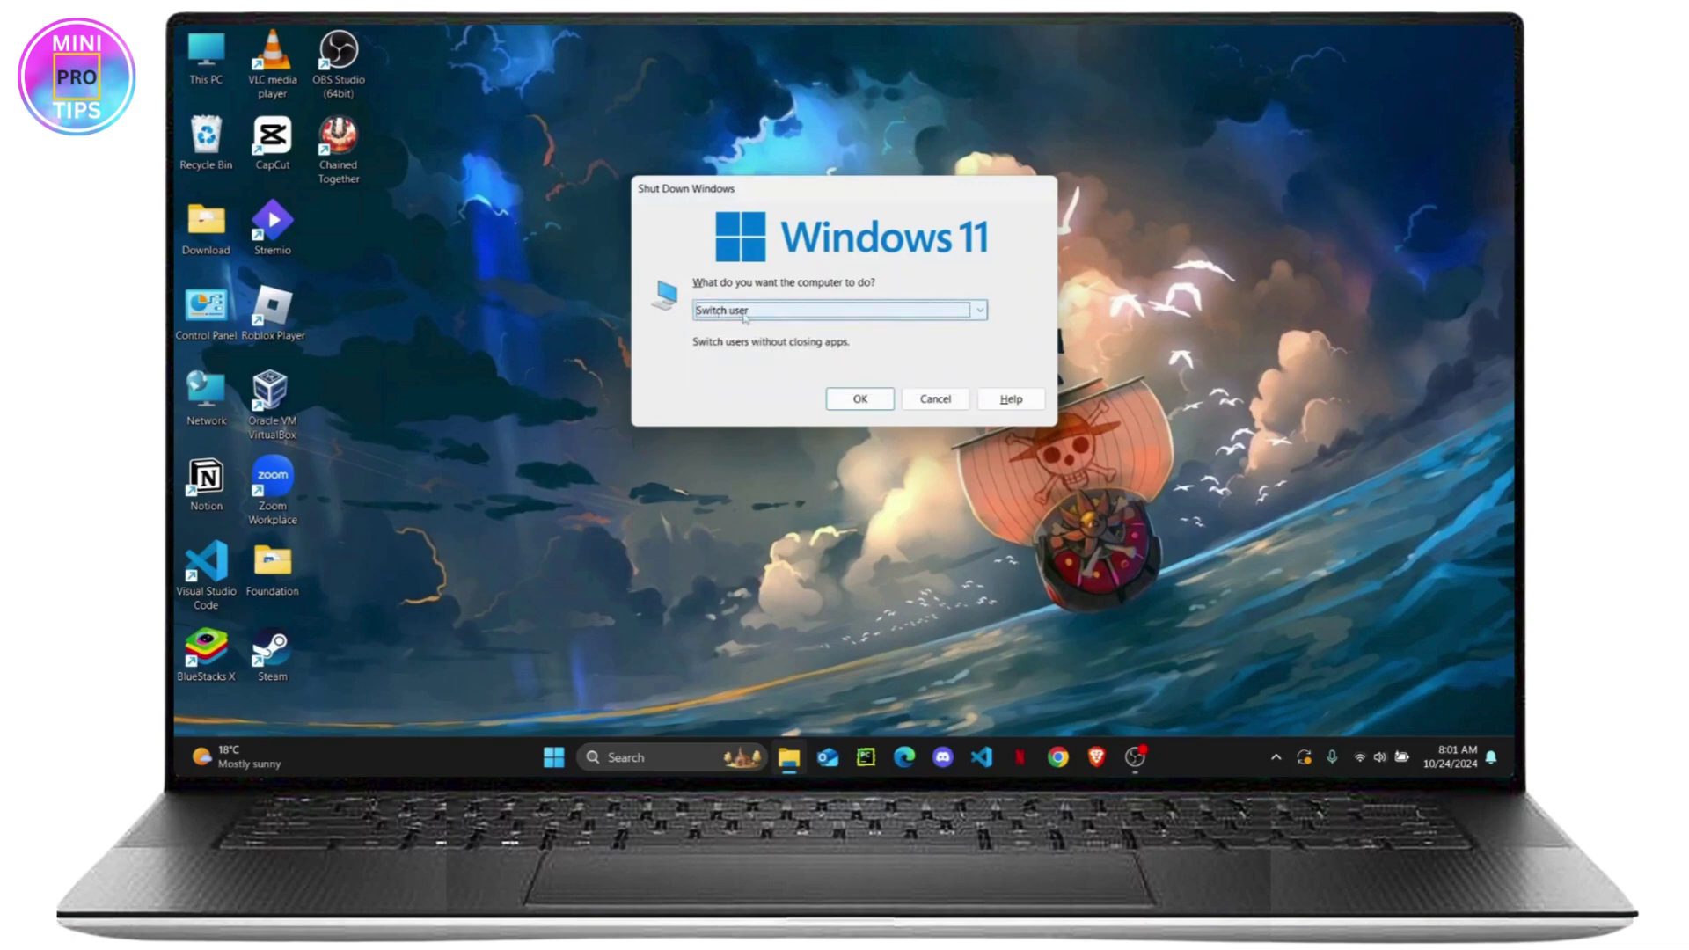
click(948, 311)
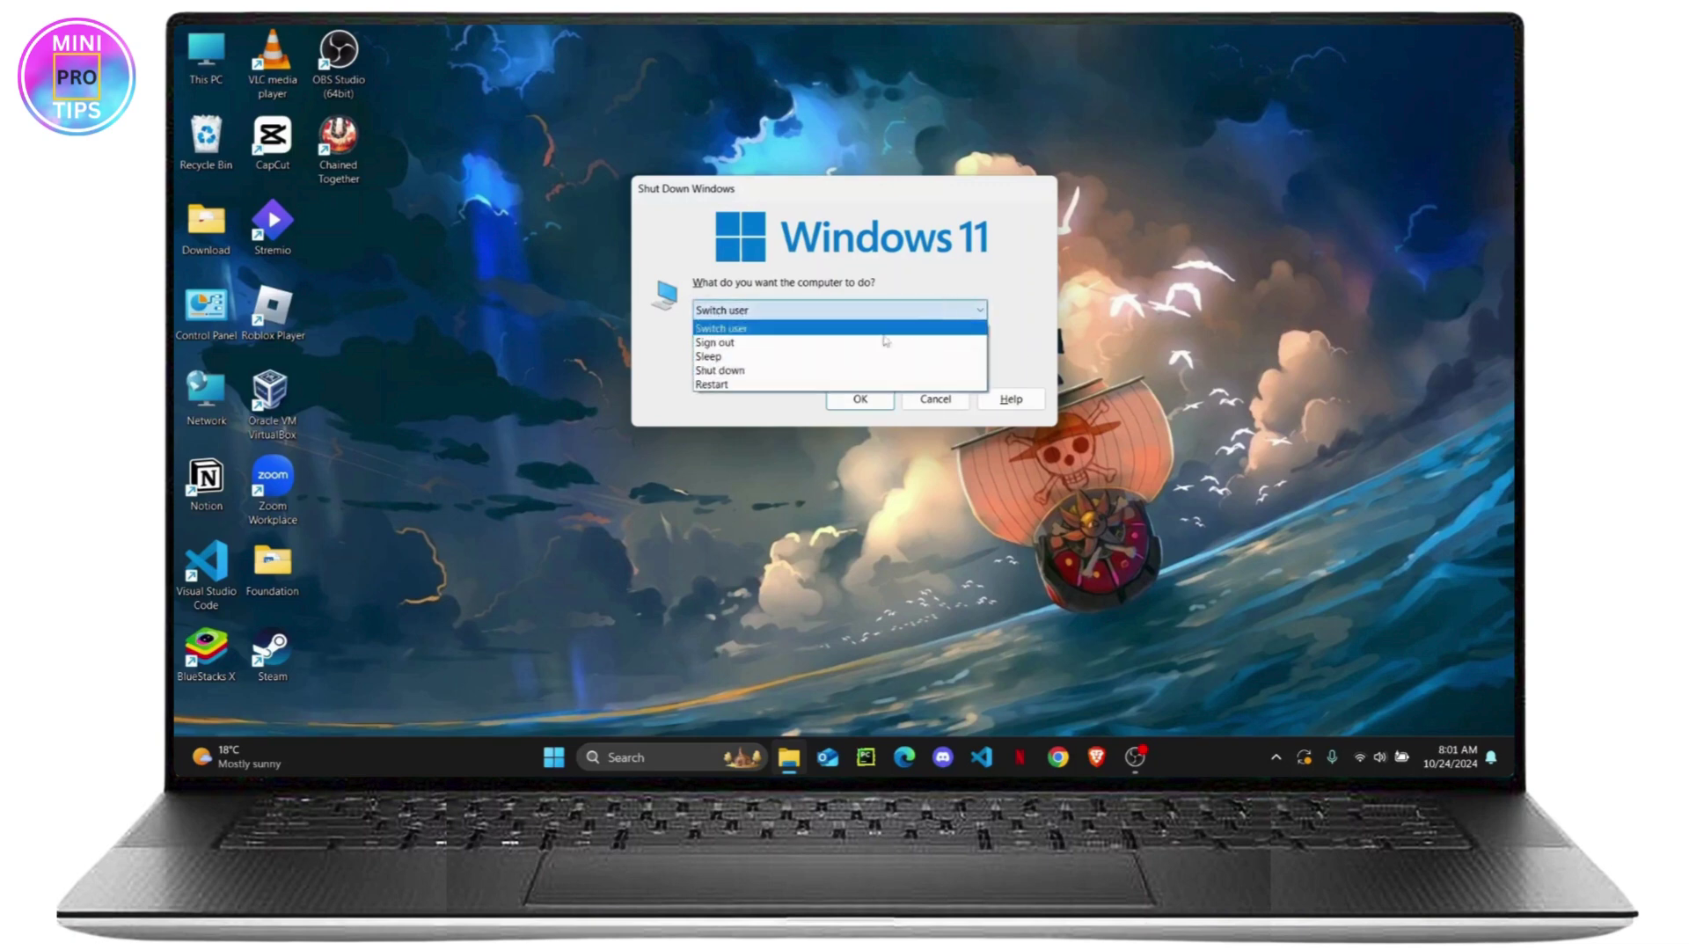
click(1000, 312)
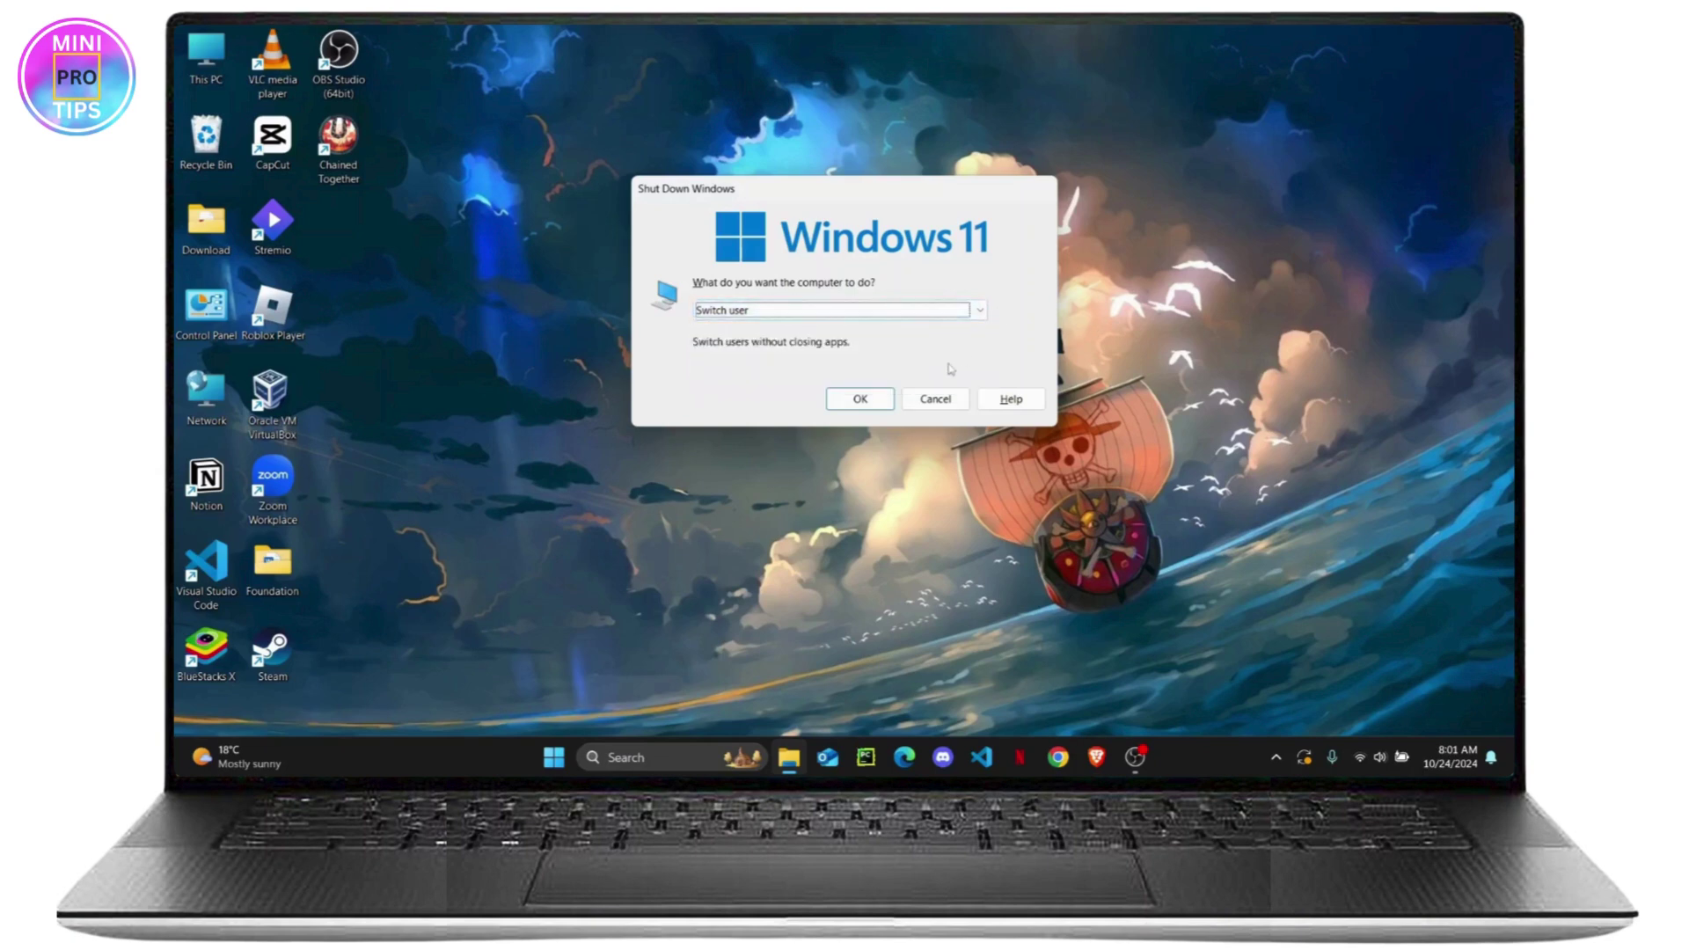
click(950, 403)
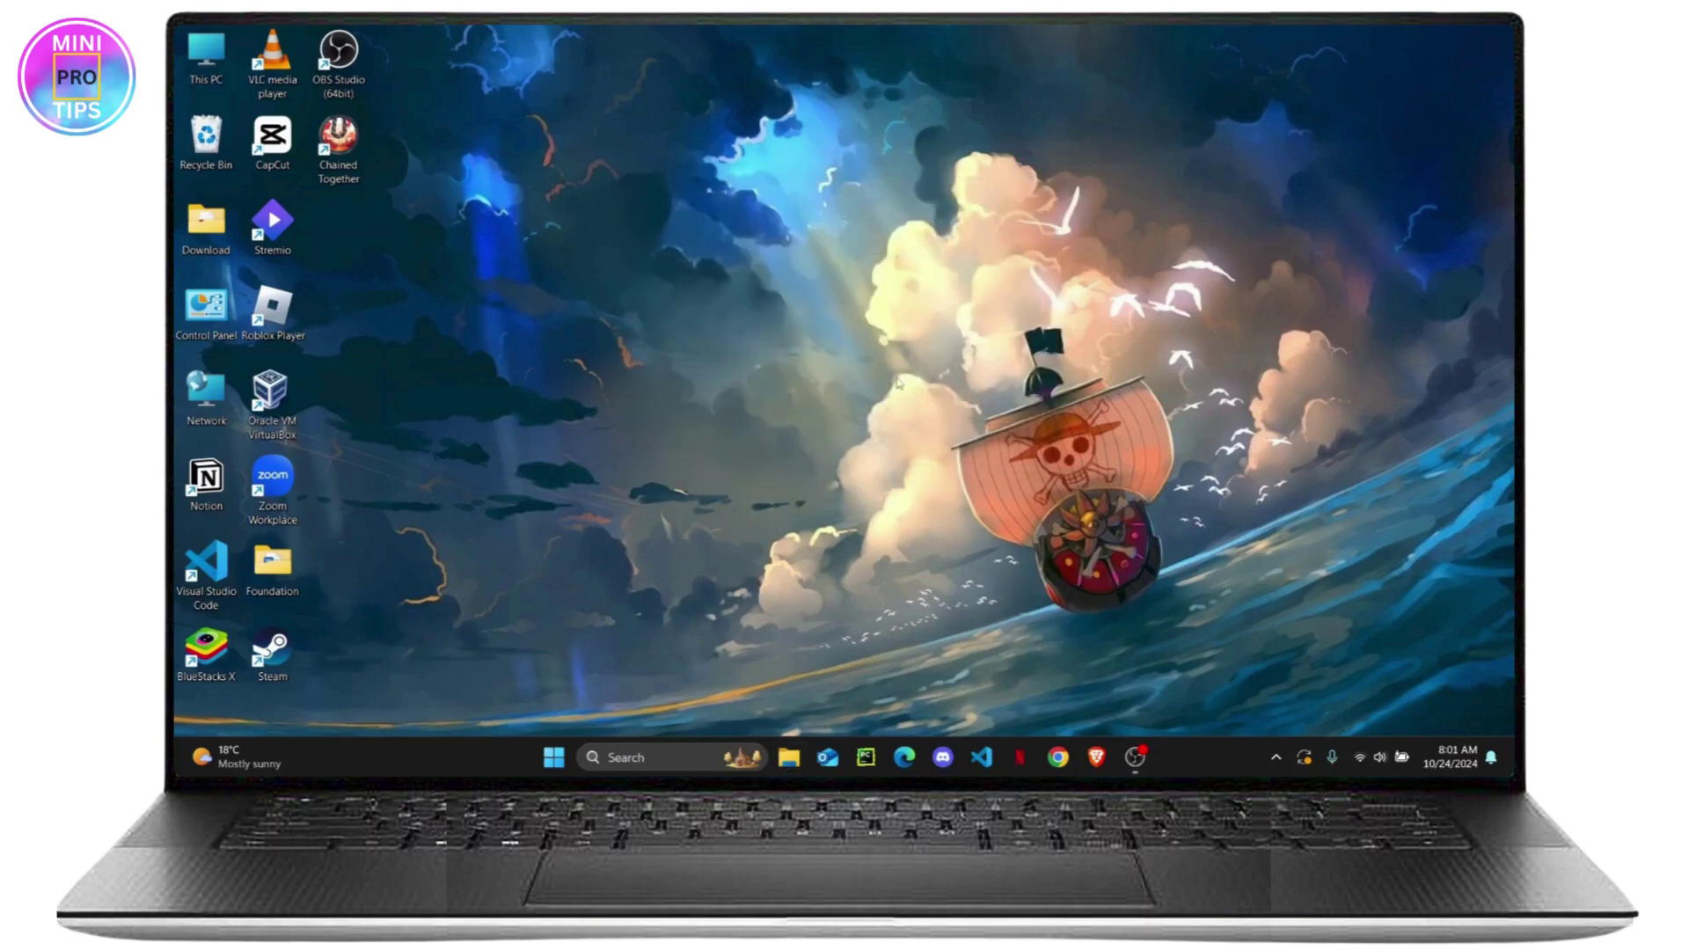
Launch Registry Editor from search and collapse HKEY_CLASSES_ROOT to show only the root hives.
click(651, 759)
text(re)
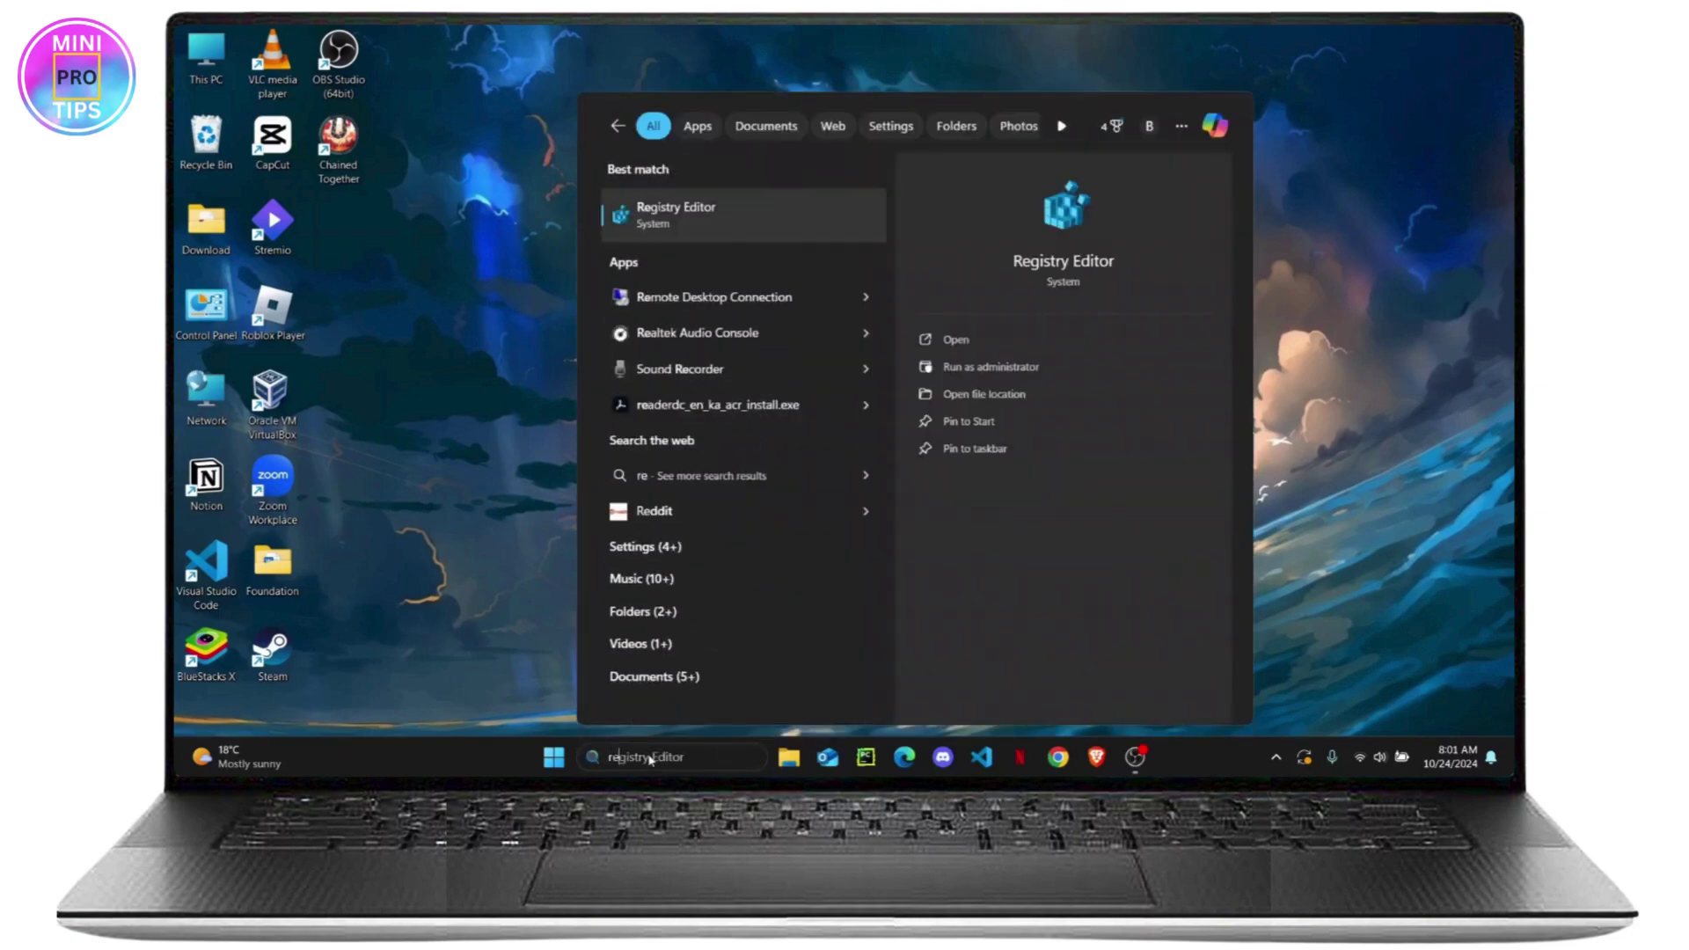
key(Return)
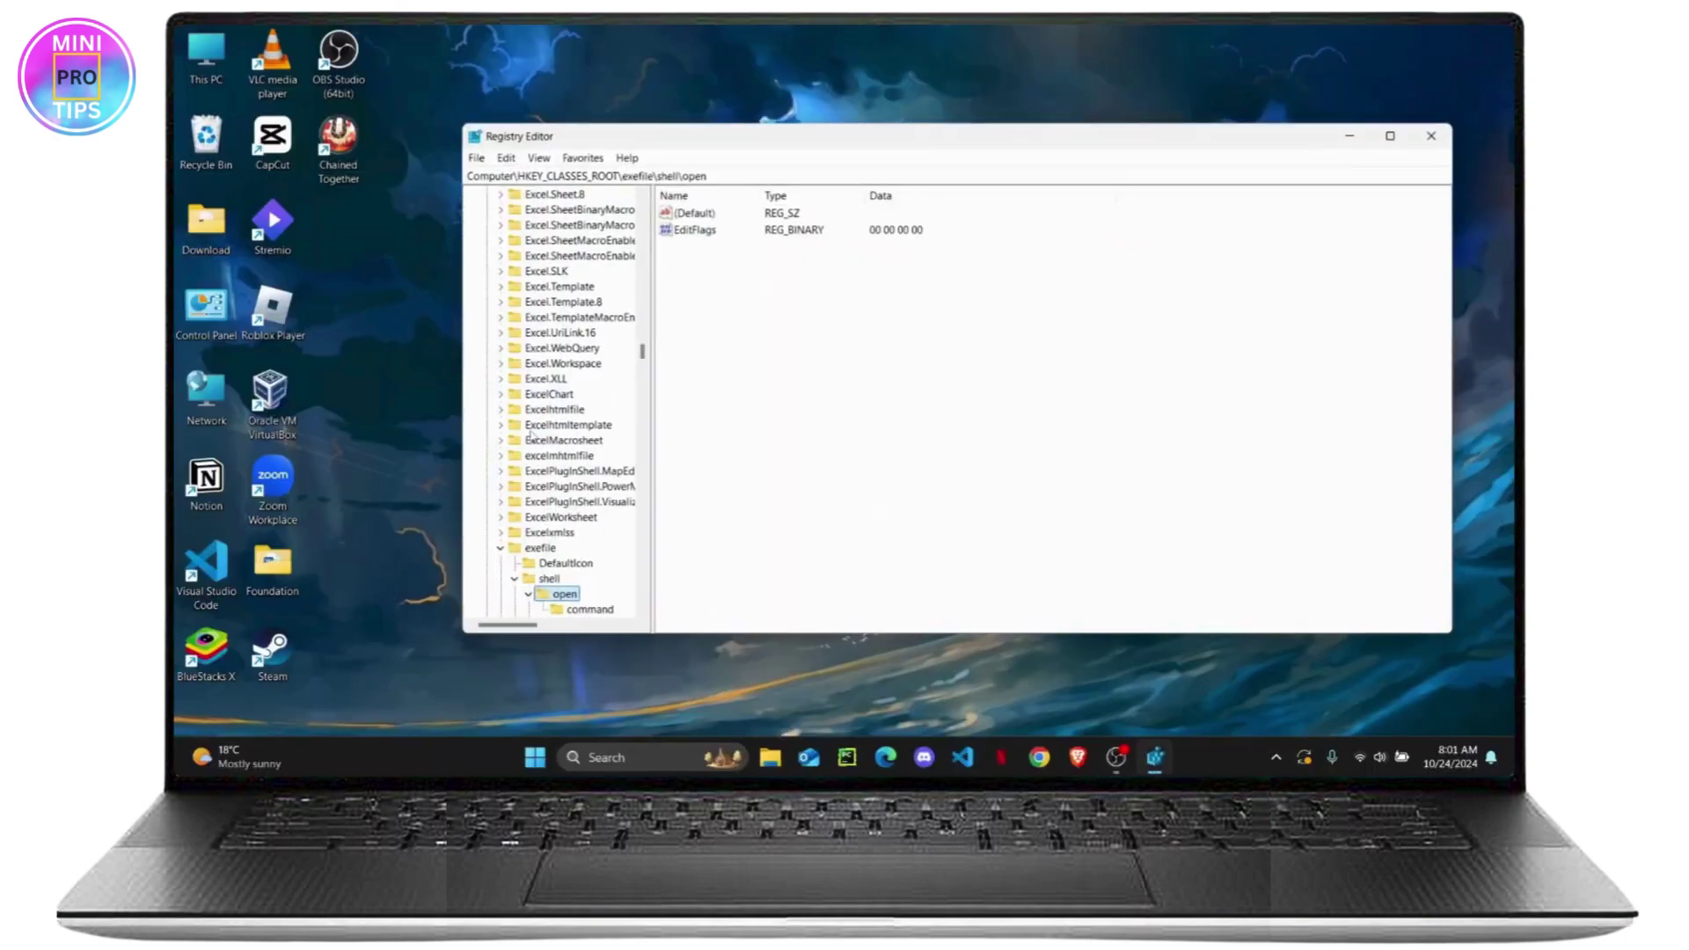
scroll(530, 434, up, 20)
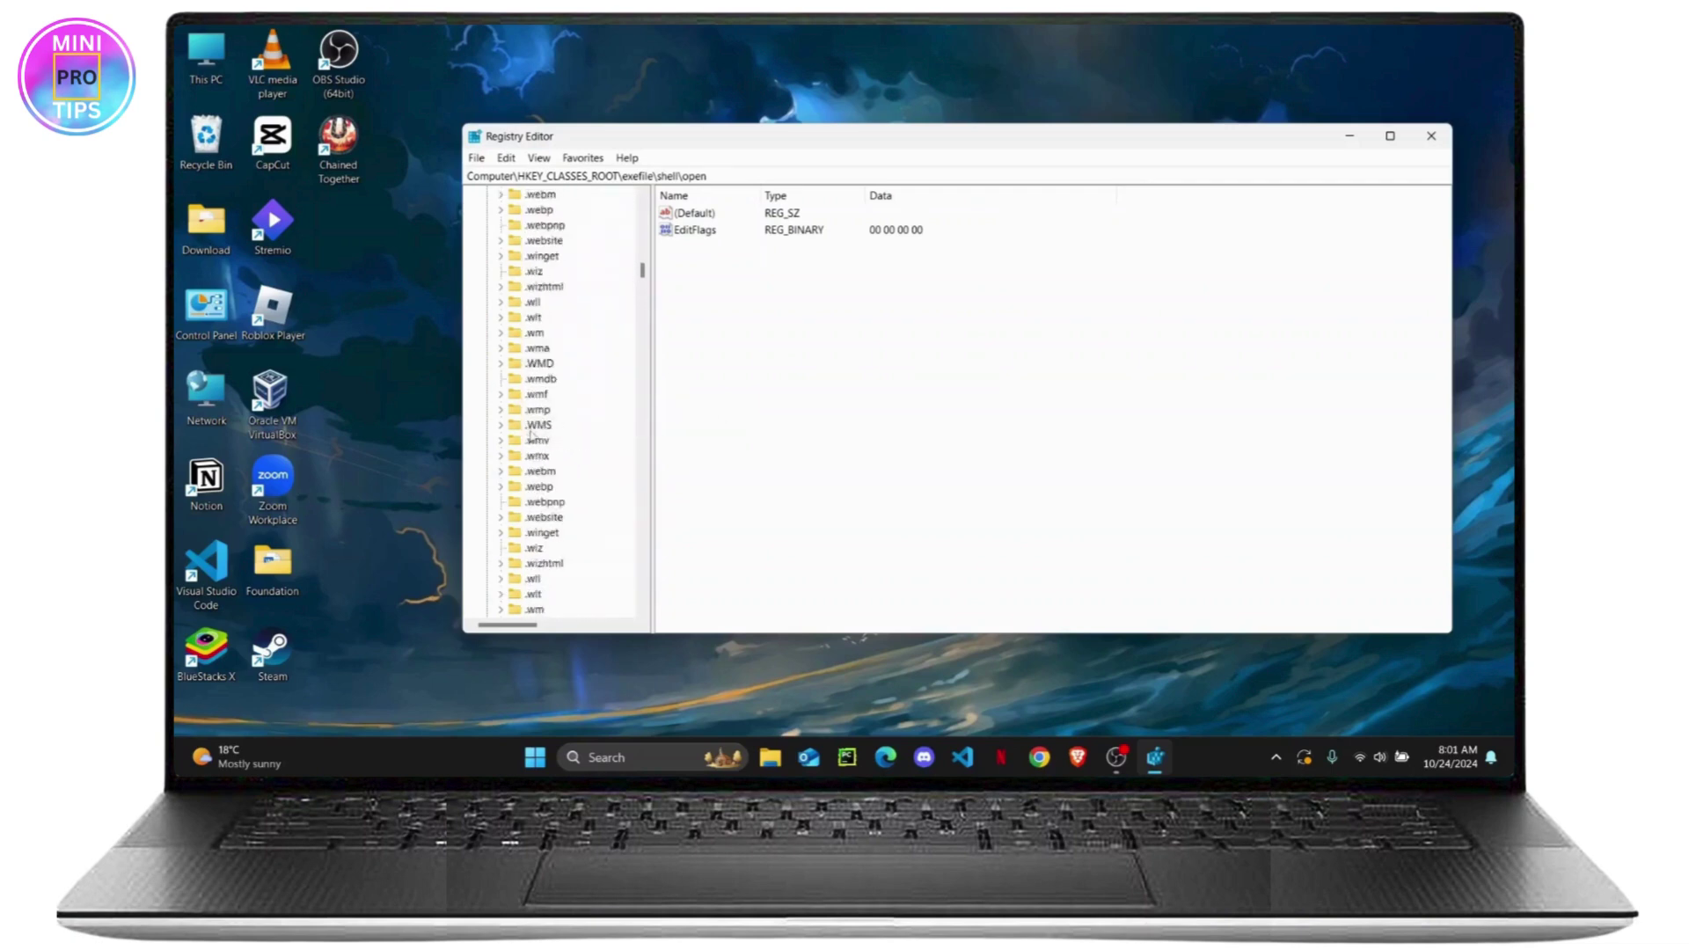
scroll(530, 434, up, 20)
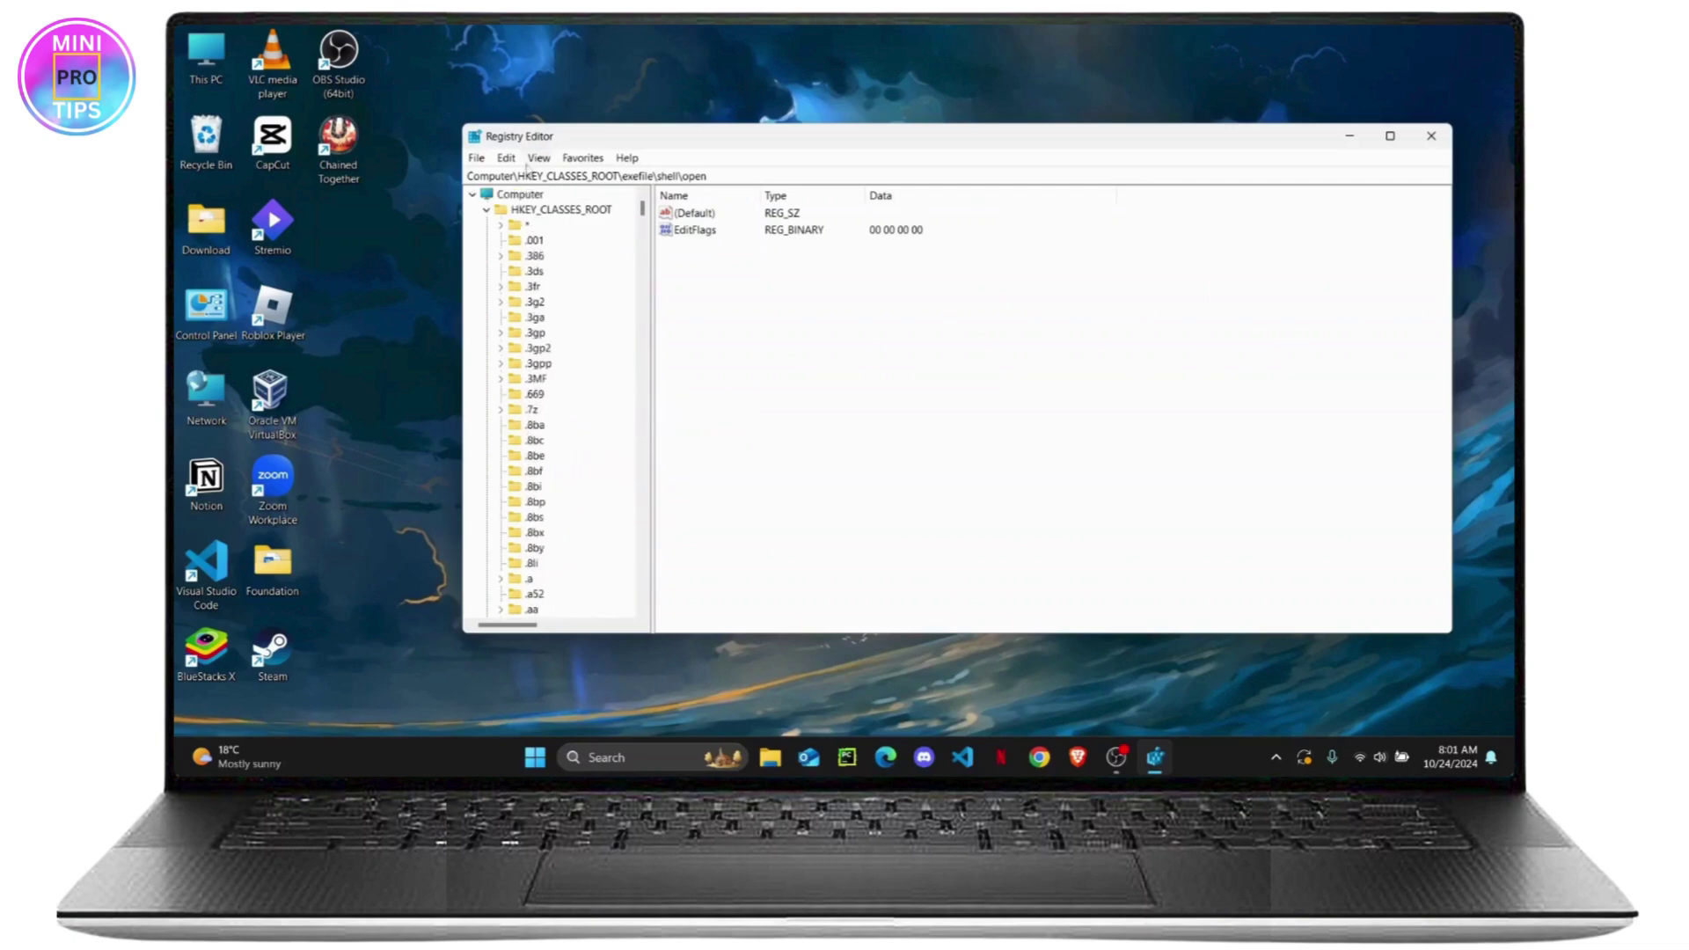
click(486, 210)
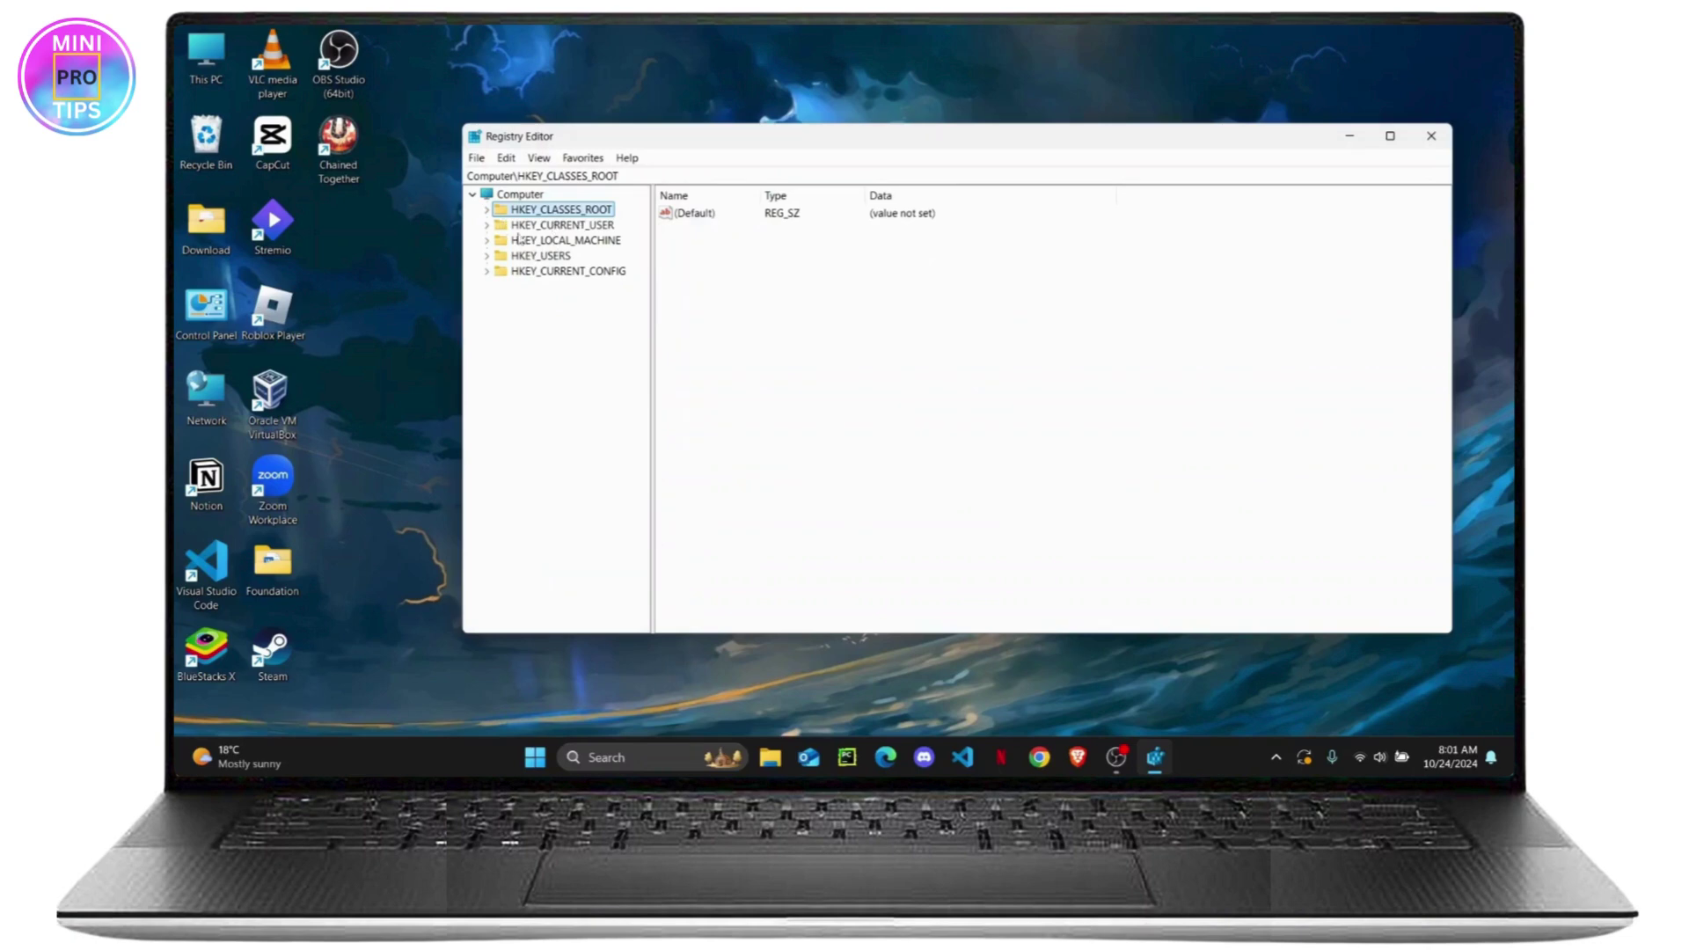
Expand HKEY_CURRENT_USER through Microsoft, Windows and CurrentVersion down to the Explorer key.
click(487, 225)
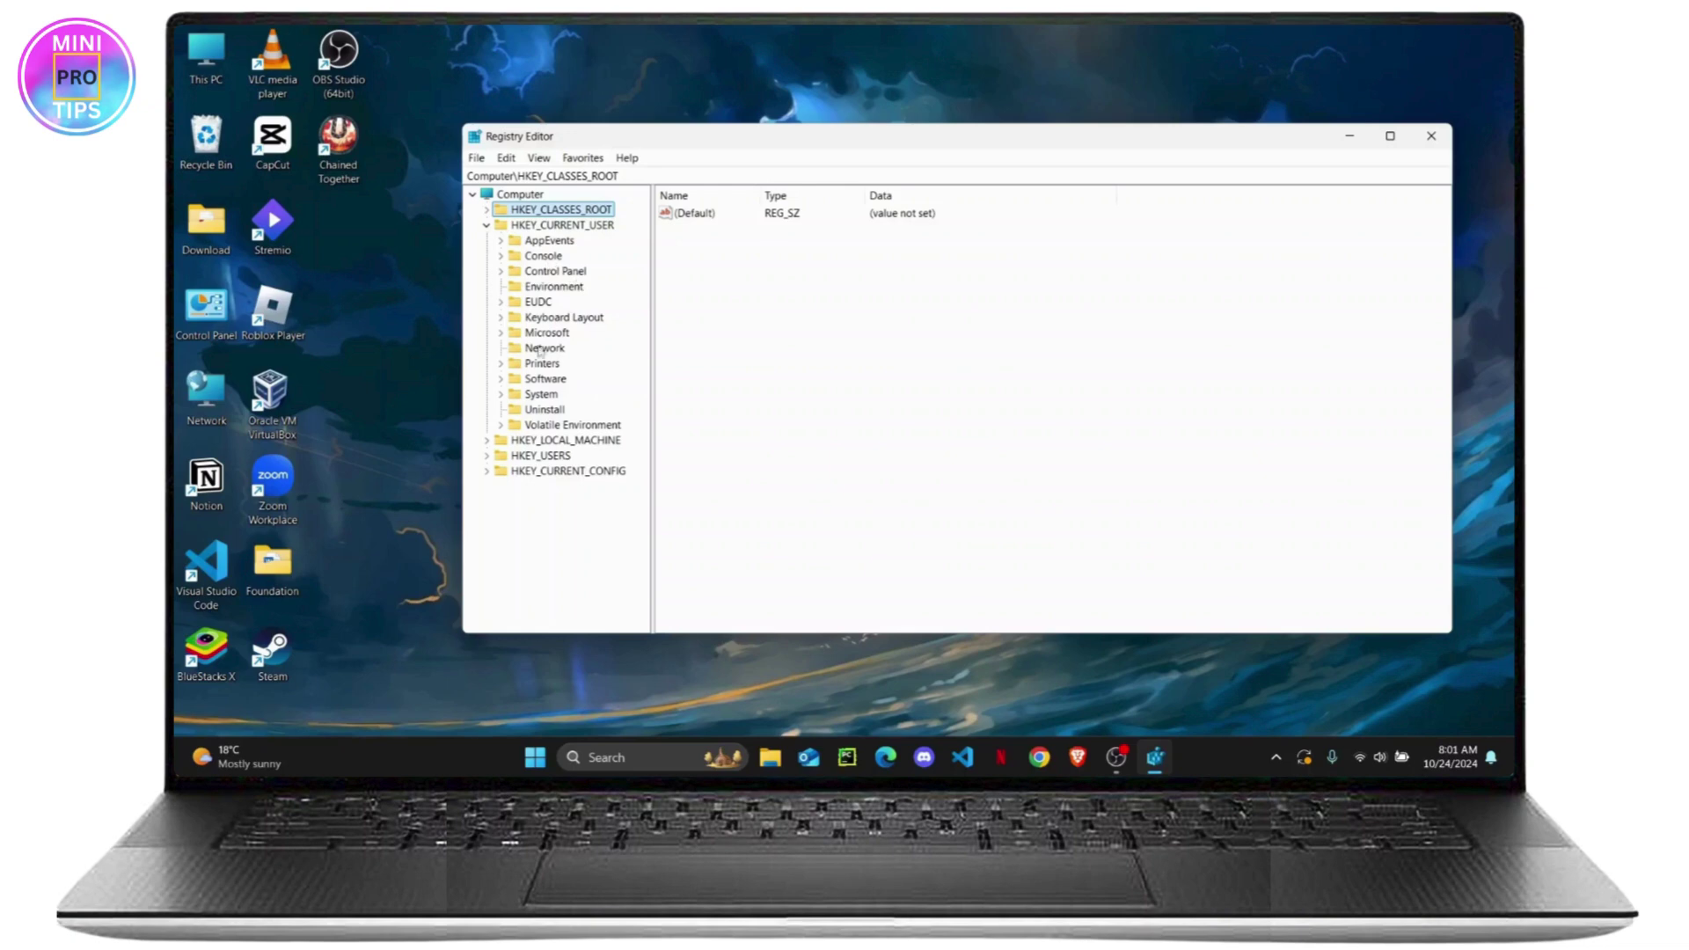
click(500, 332)
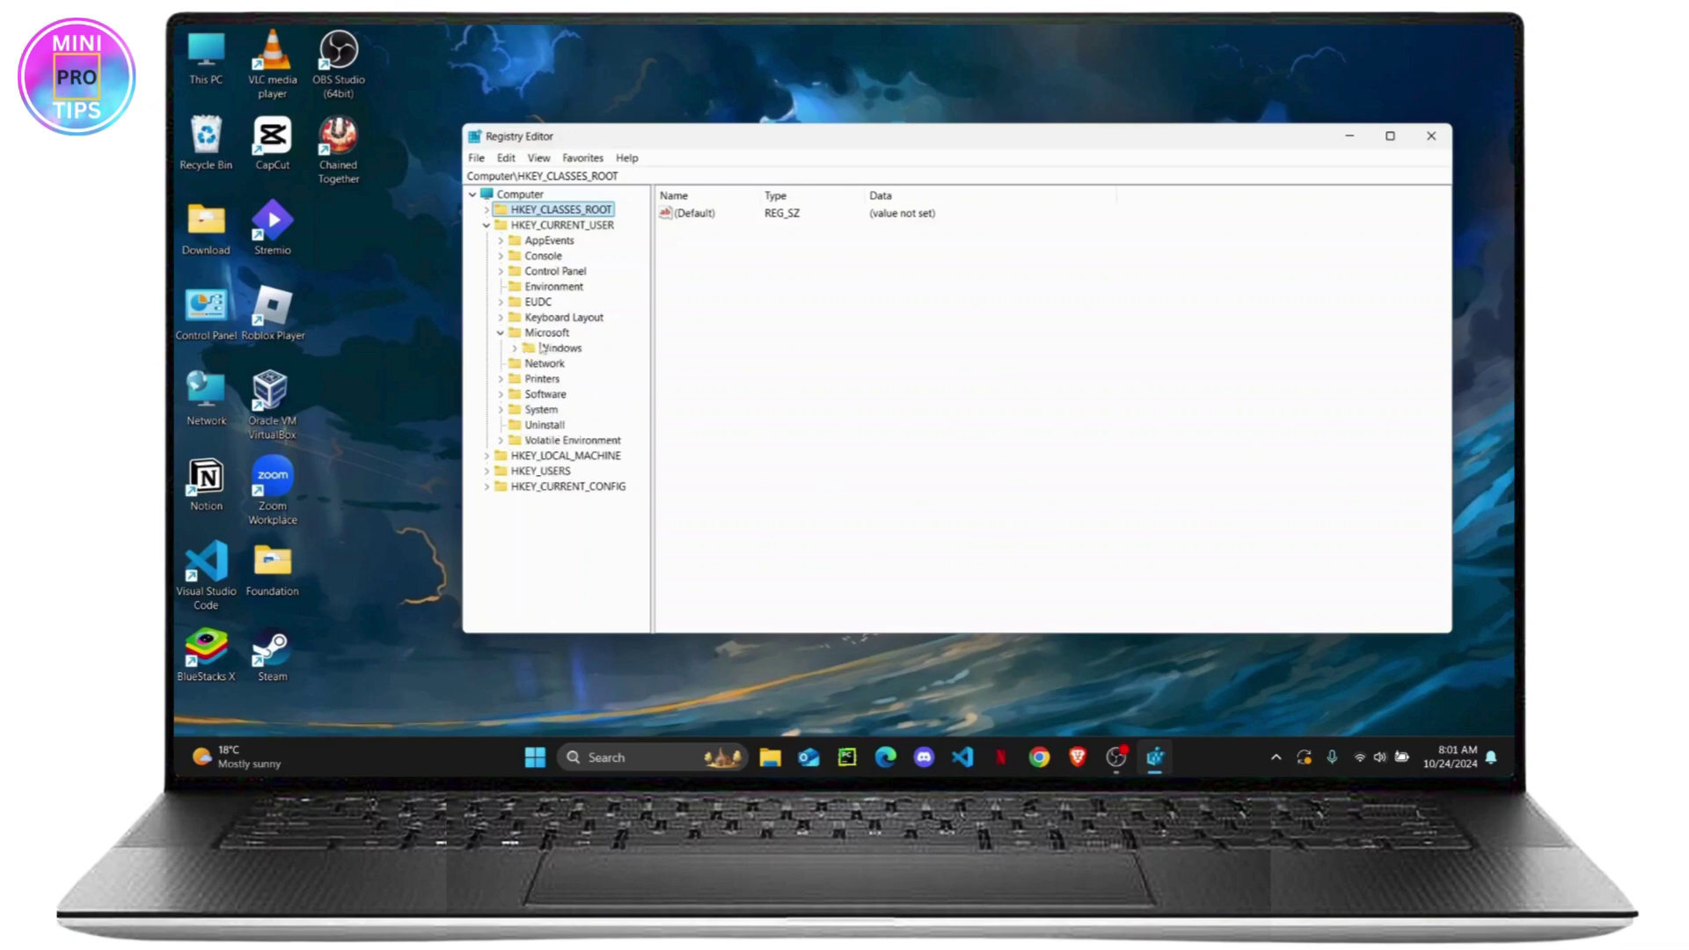
click(515, 348)
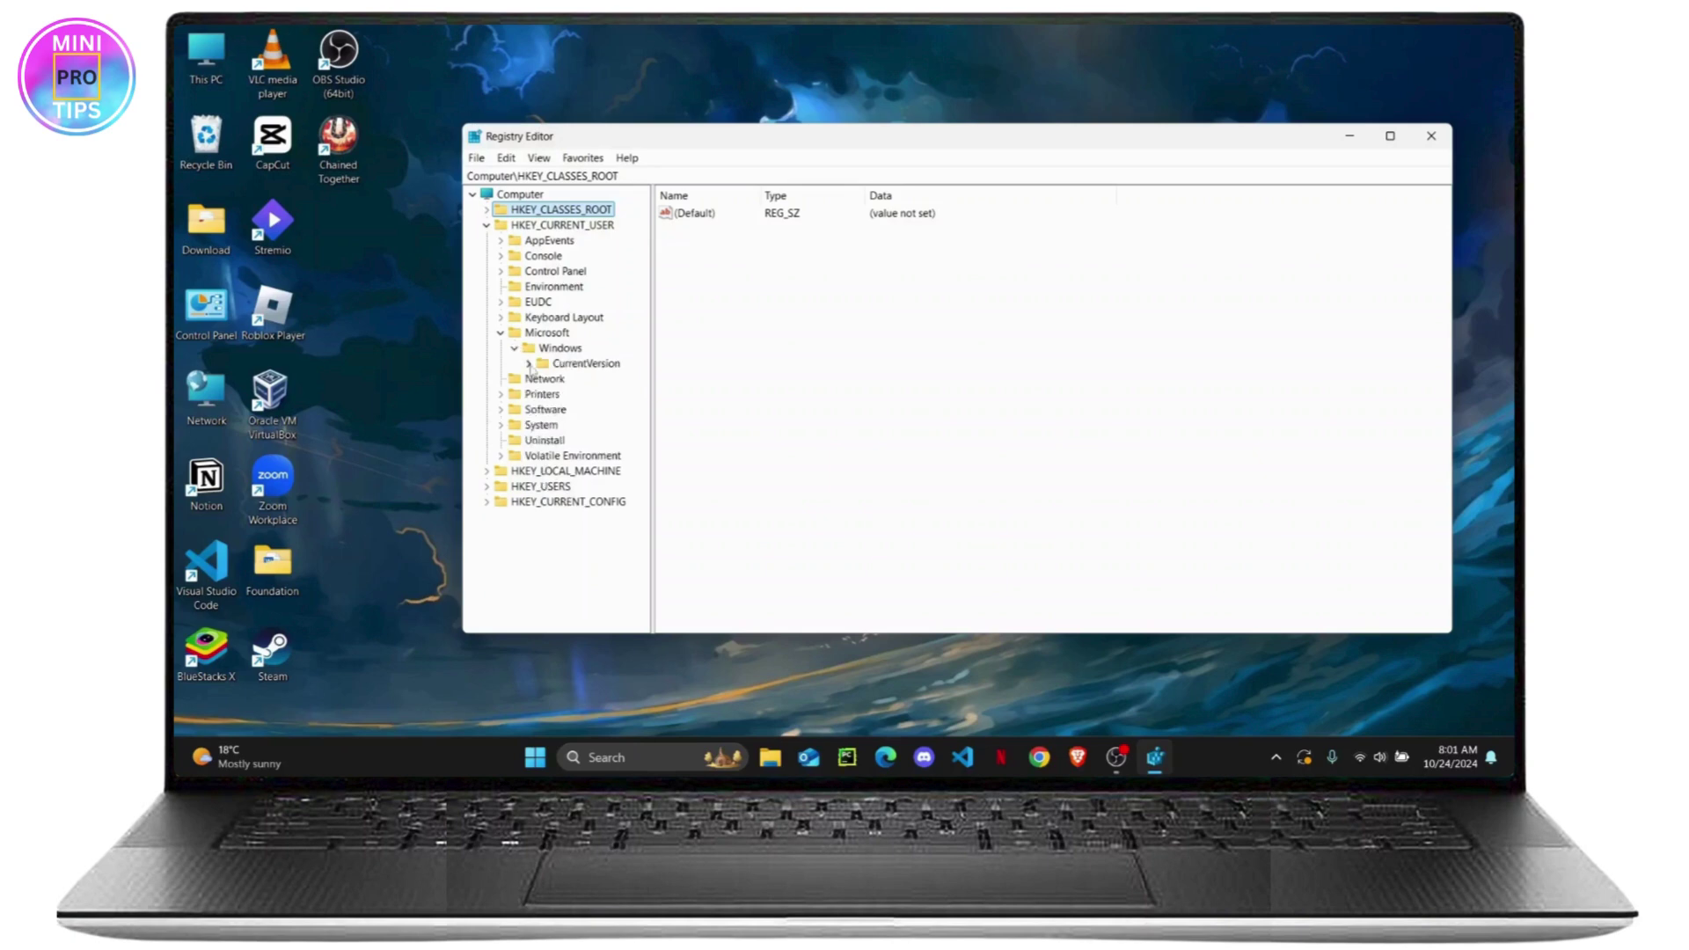
click(530, 365)
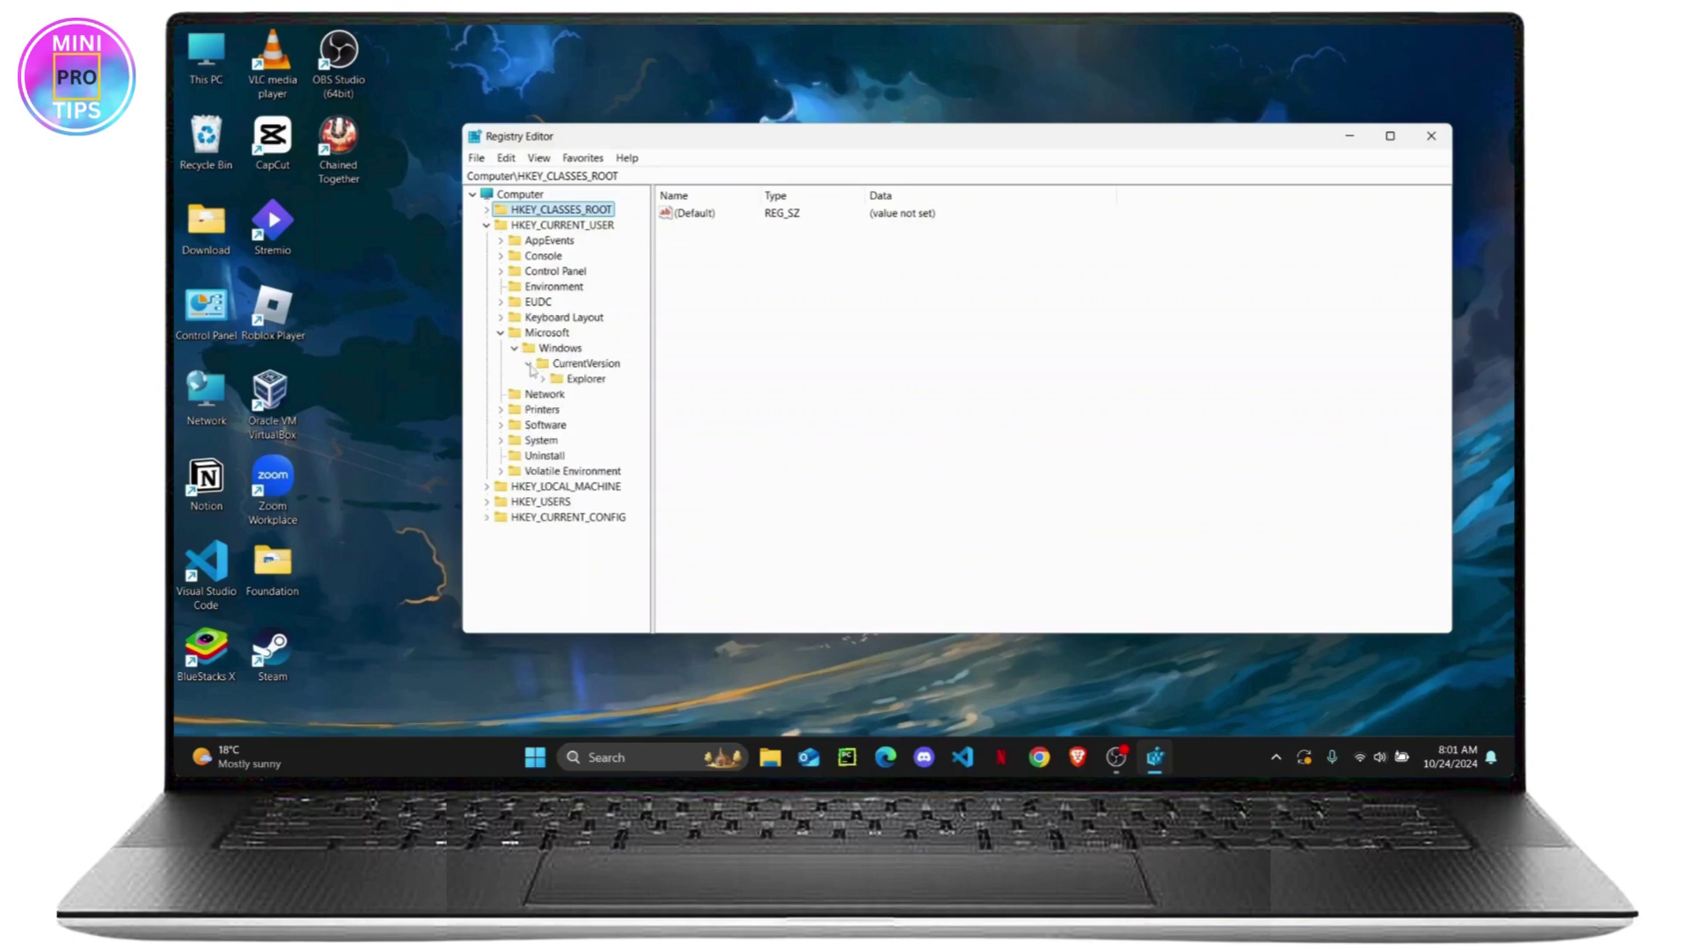
double_click(577, 381)
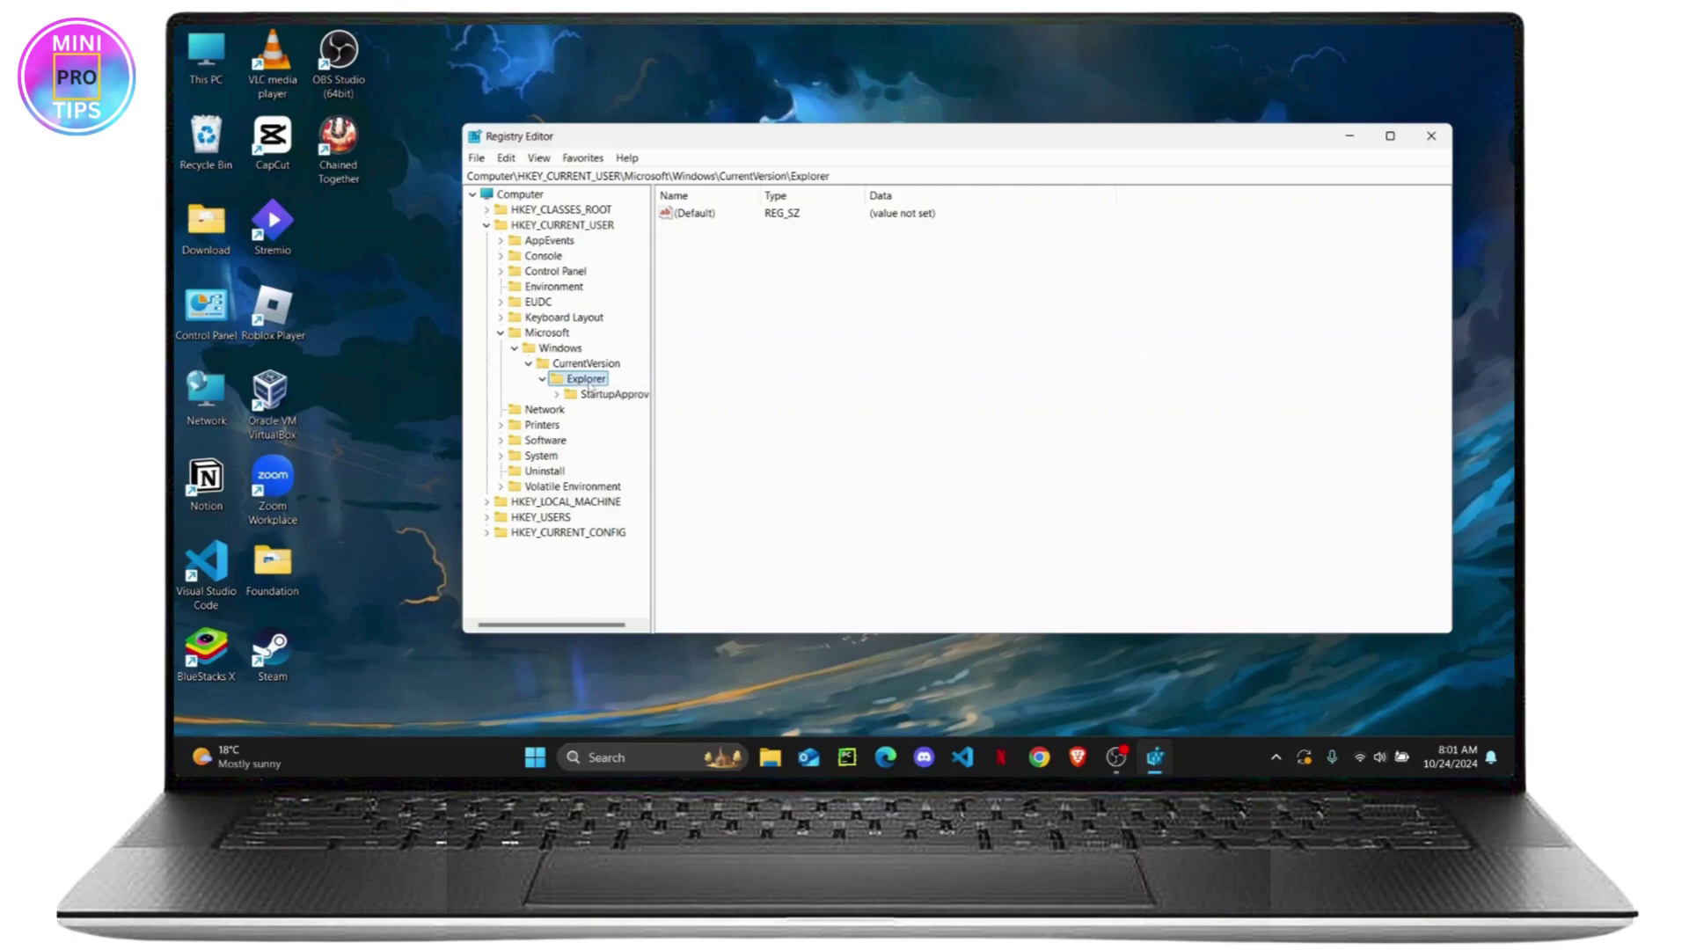
Re-expand Explorer, check the StartupApproved key's context menu, and expand StartupApproved to show Run.
double_click(587, 383)
double_click(583, 385)
right_click(555, 398)
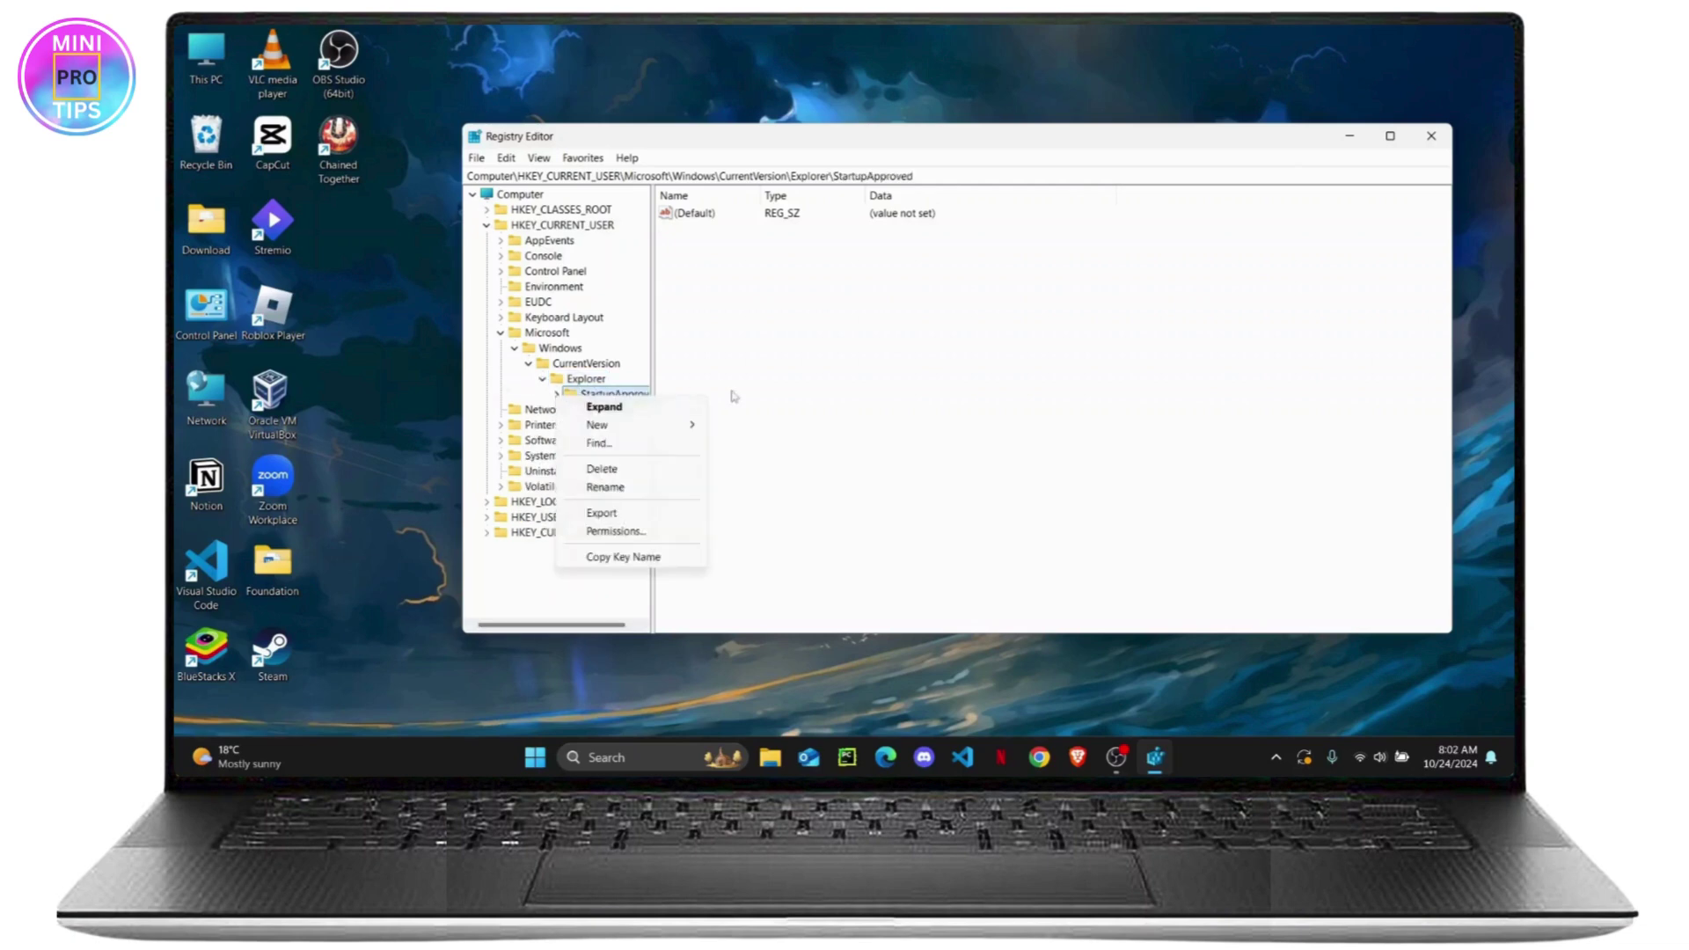
key(Escape)
click(557, 395)
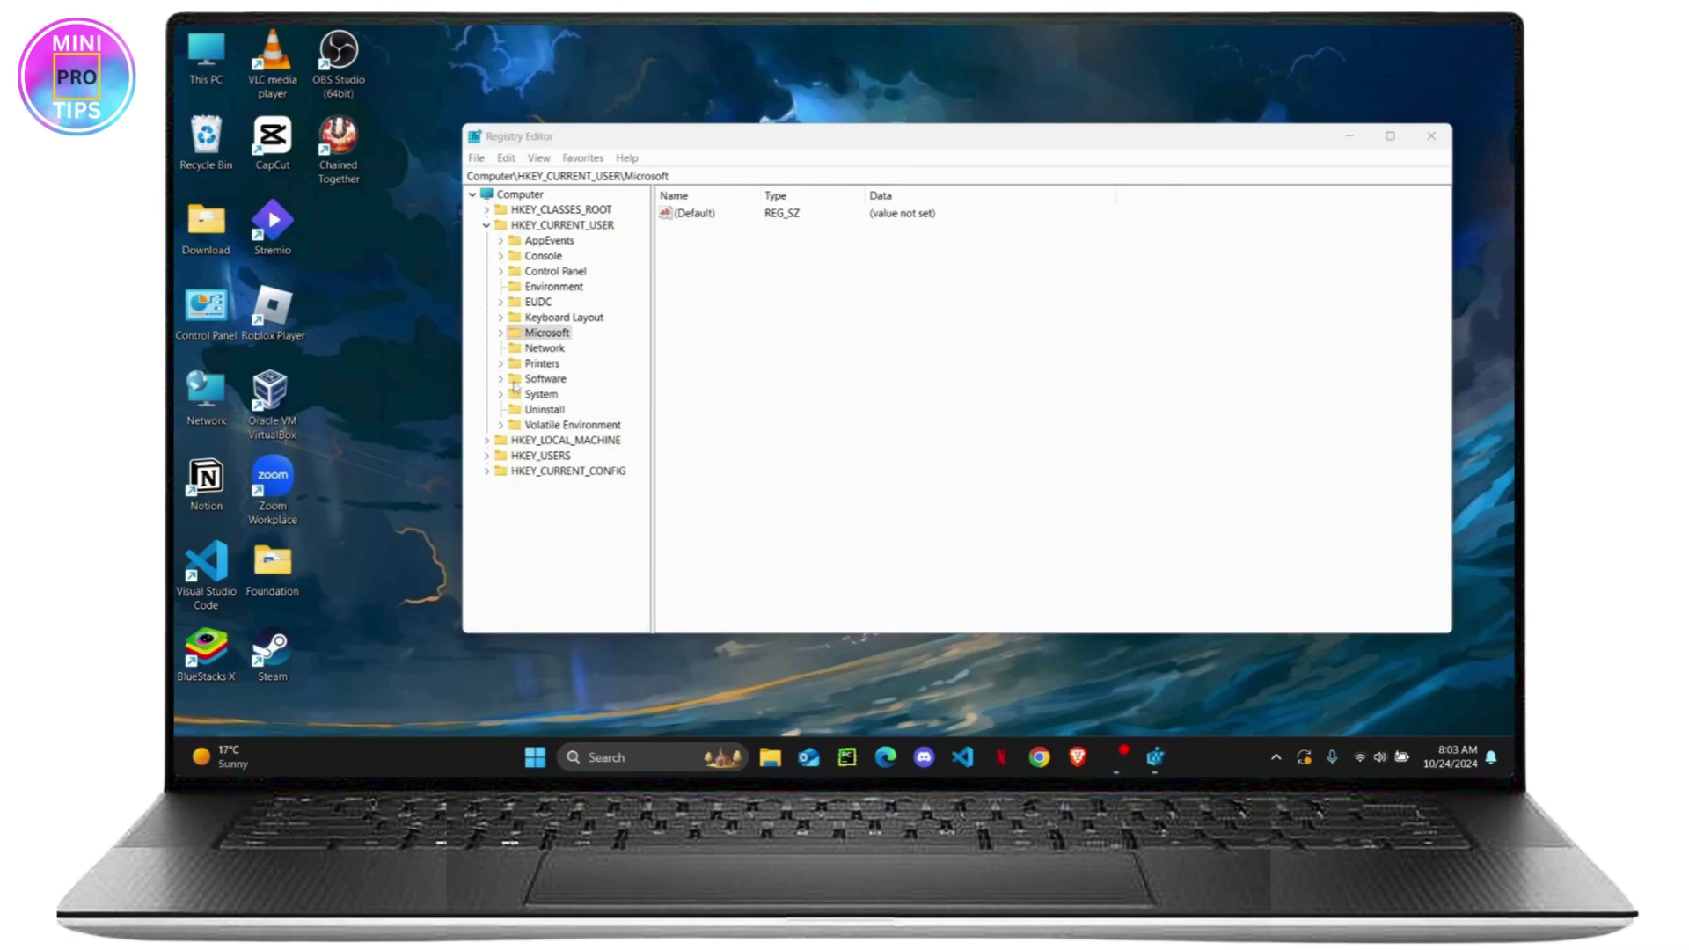
Expand HKEY_CURRENT_USER\Software and its Microsoft key.
click(507, 334)
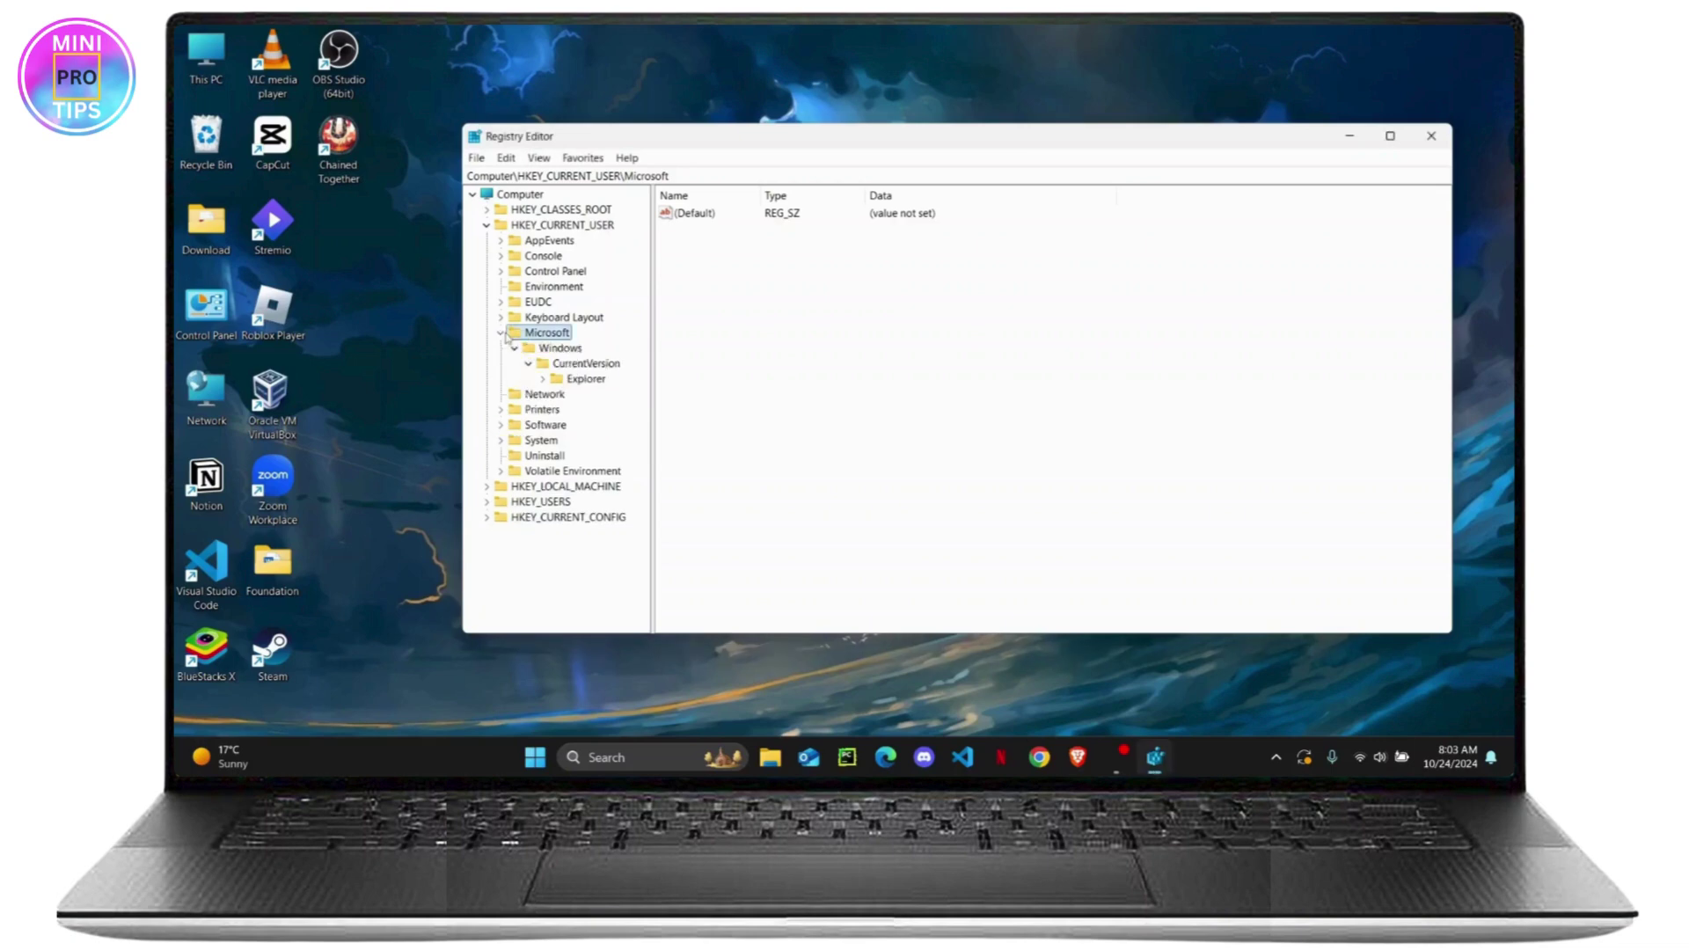
click(508, 333)
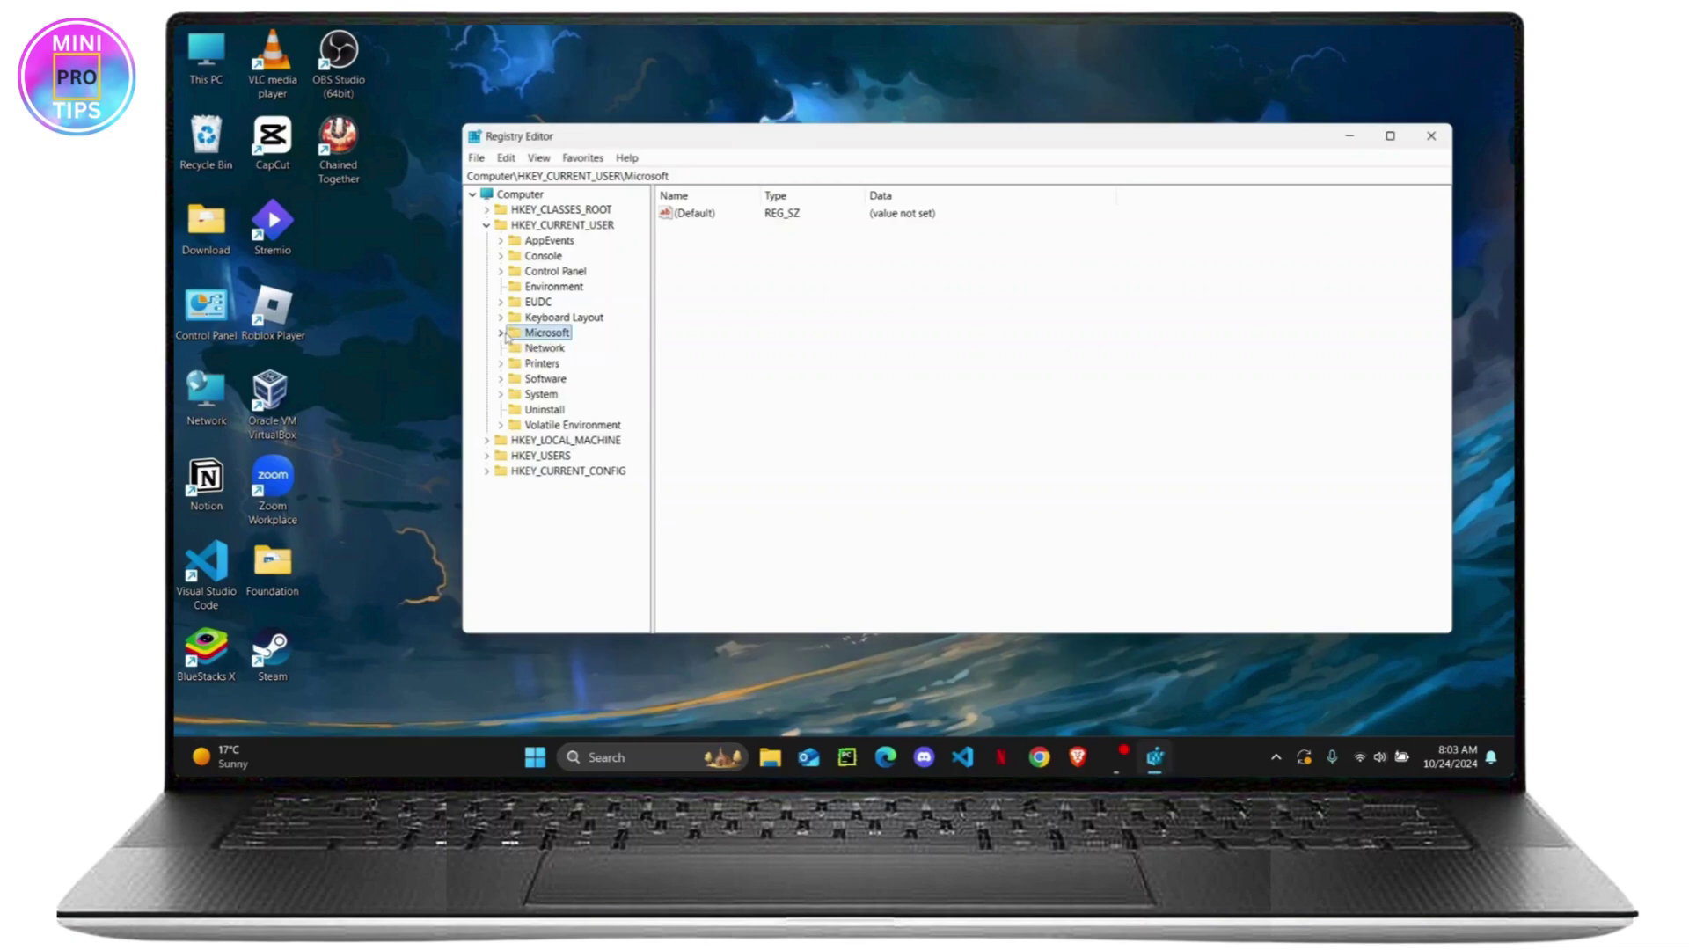
click(500, 379)
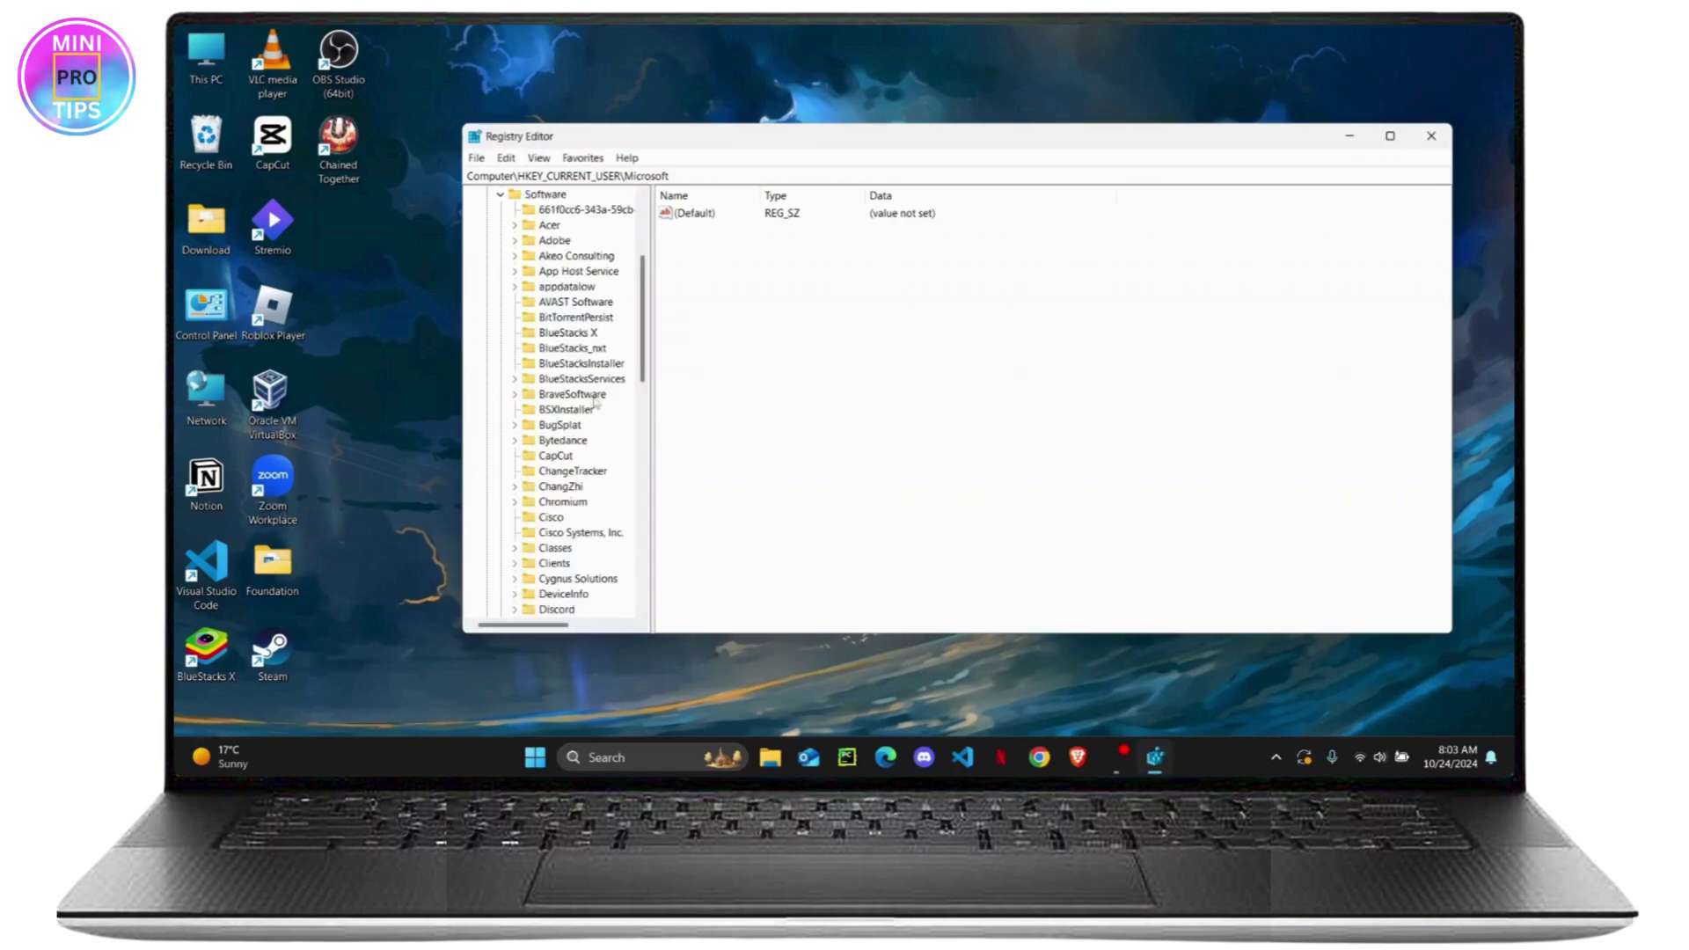
scroll(594, 403, down, 15)
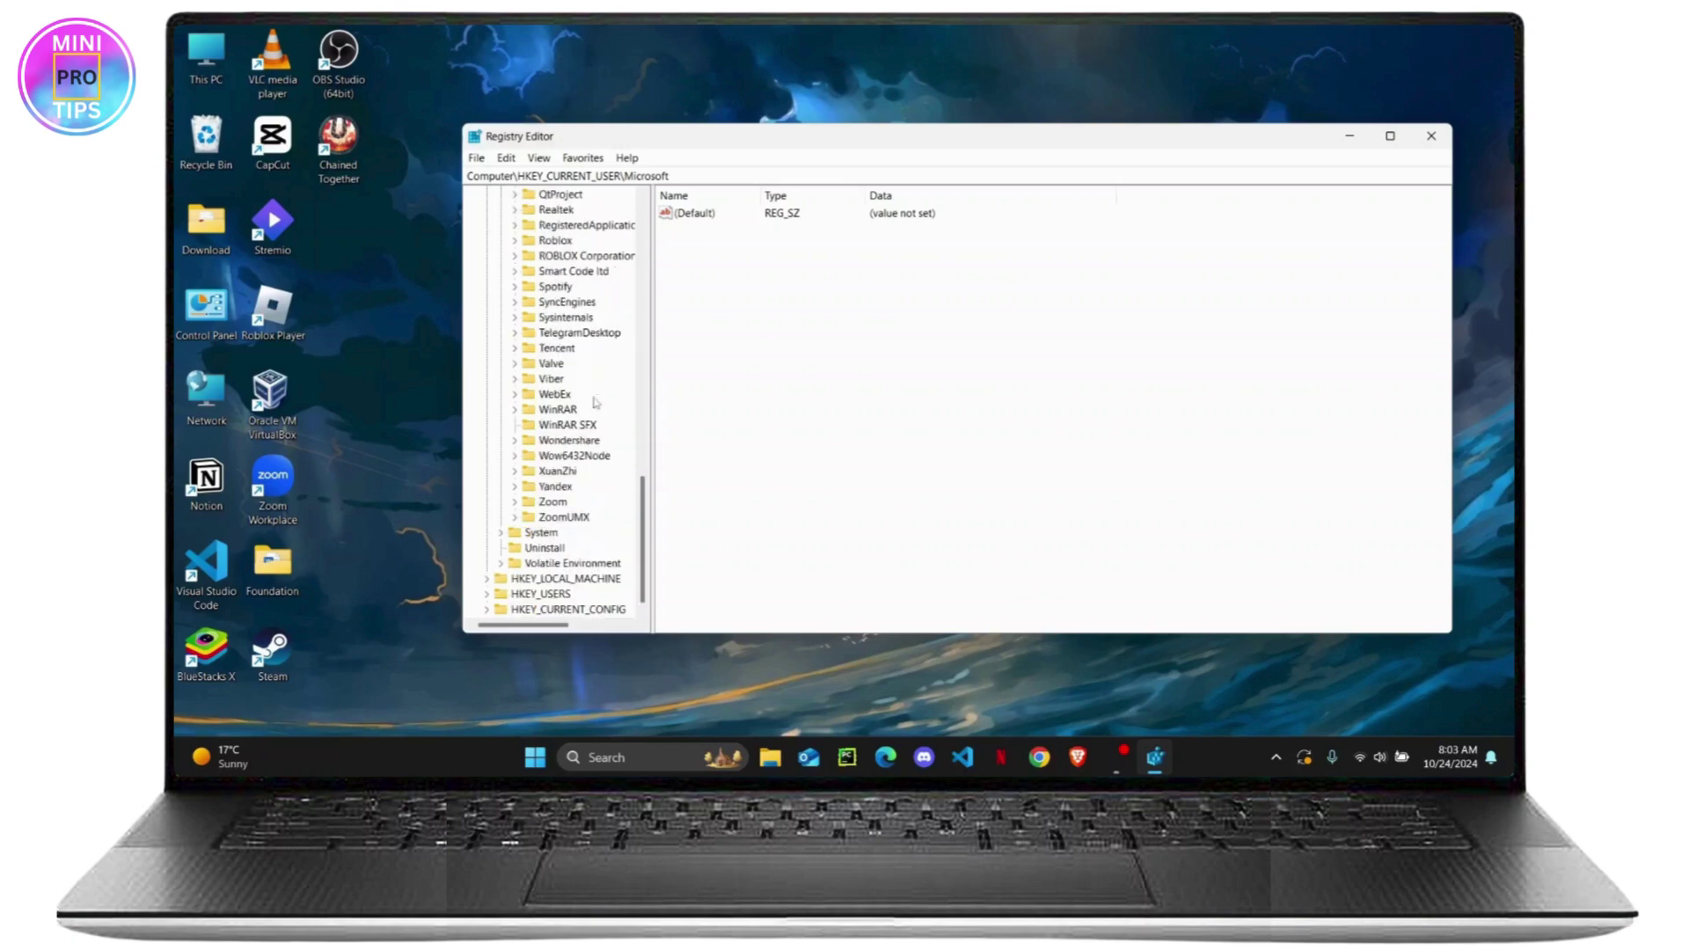
scroll(544, 385, up, 2)
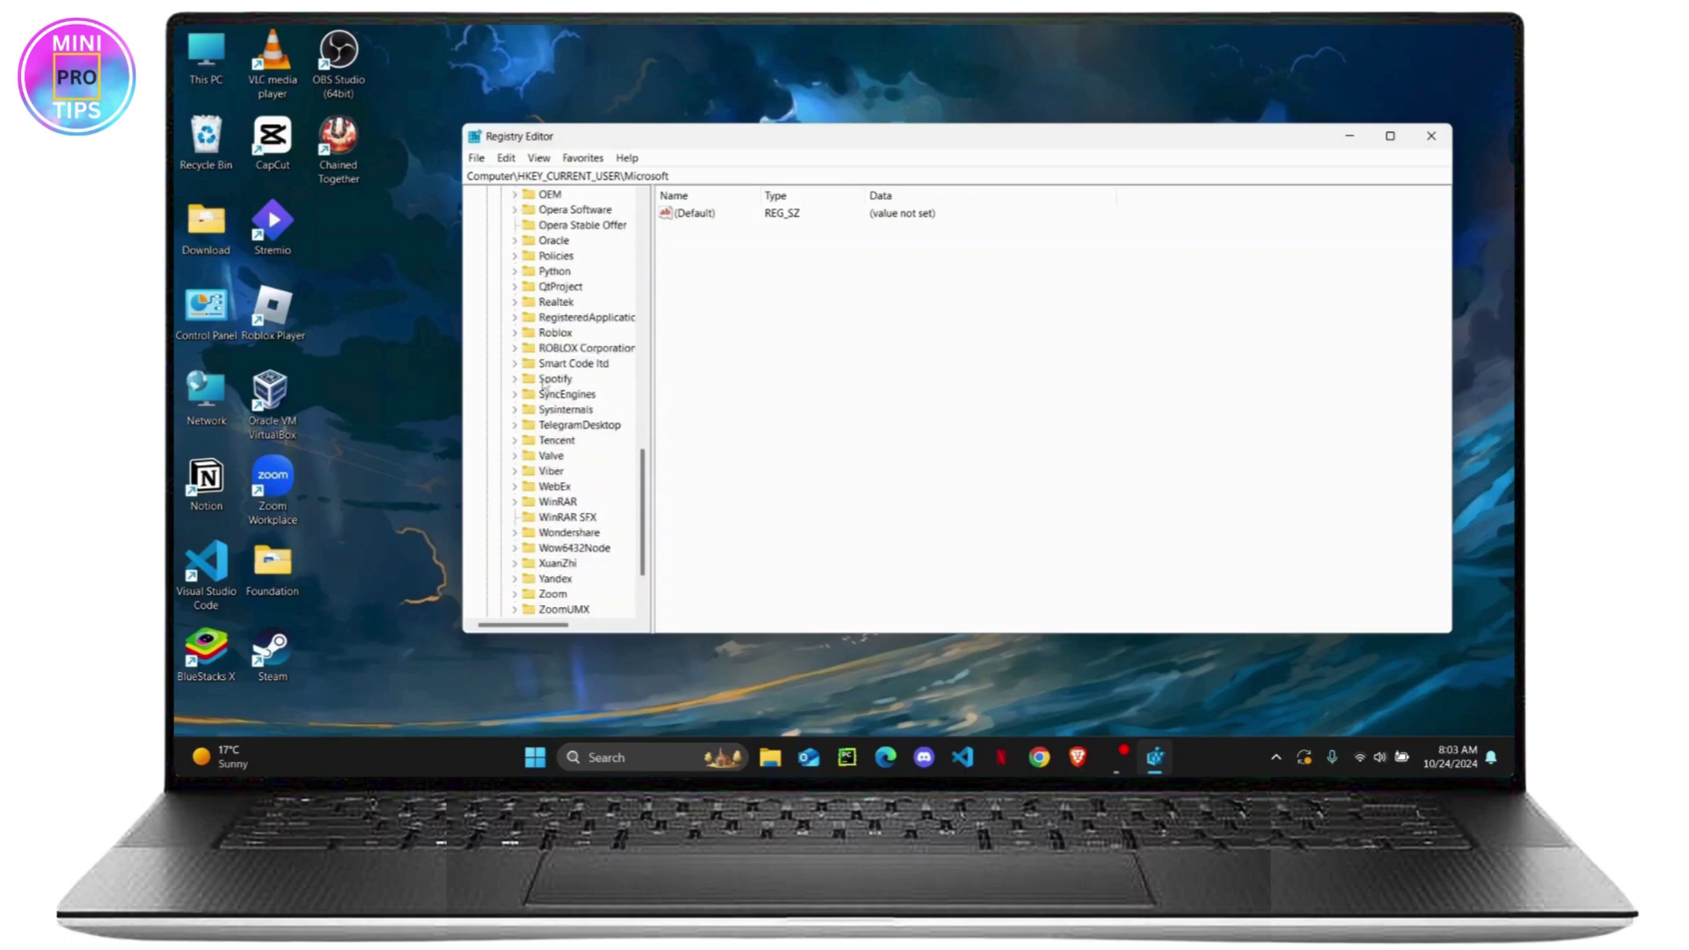
scroll(543, 385, up, 4)
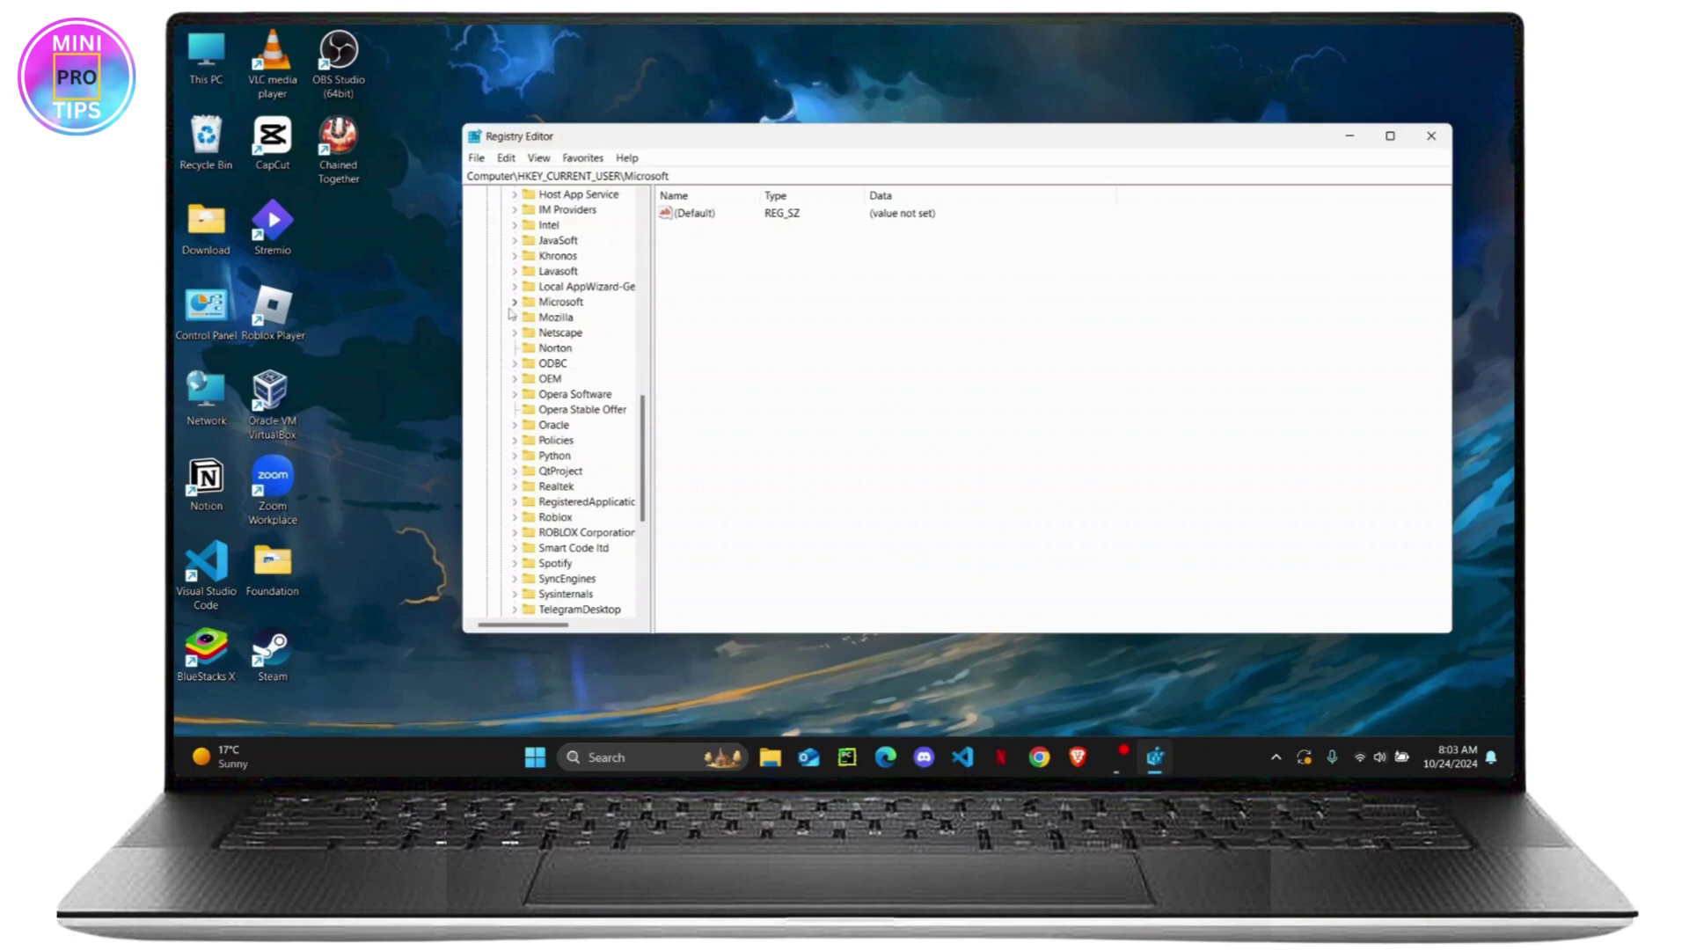
click(508, 309)
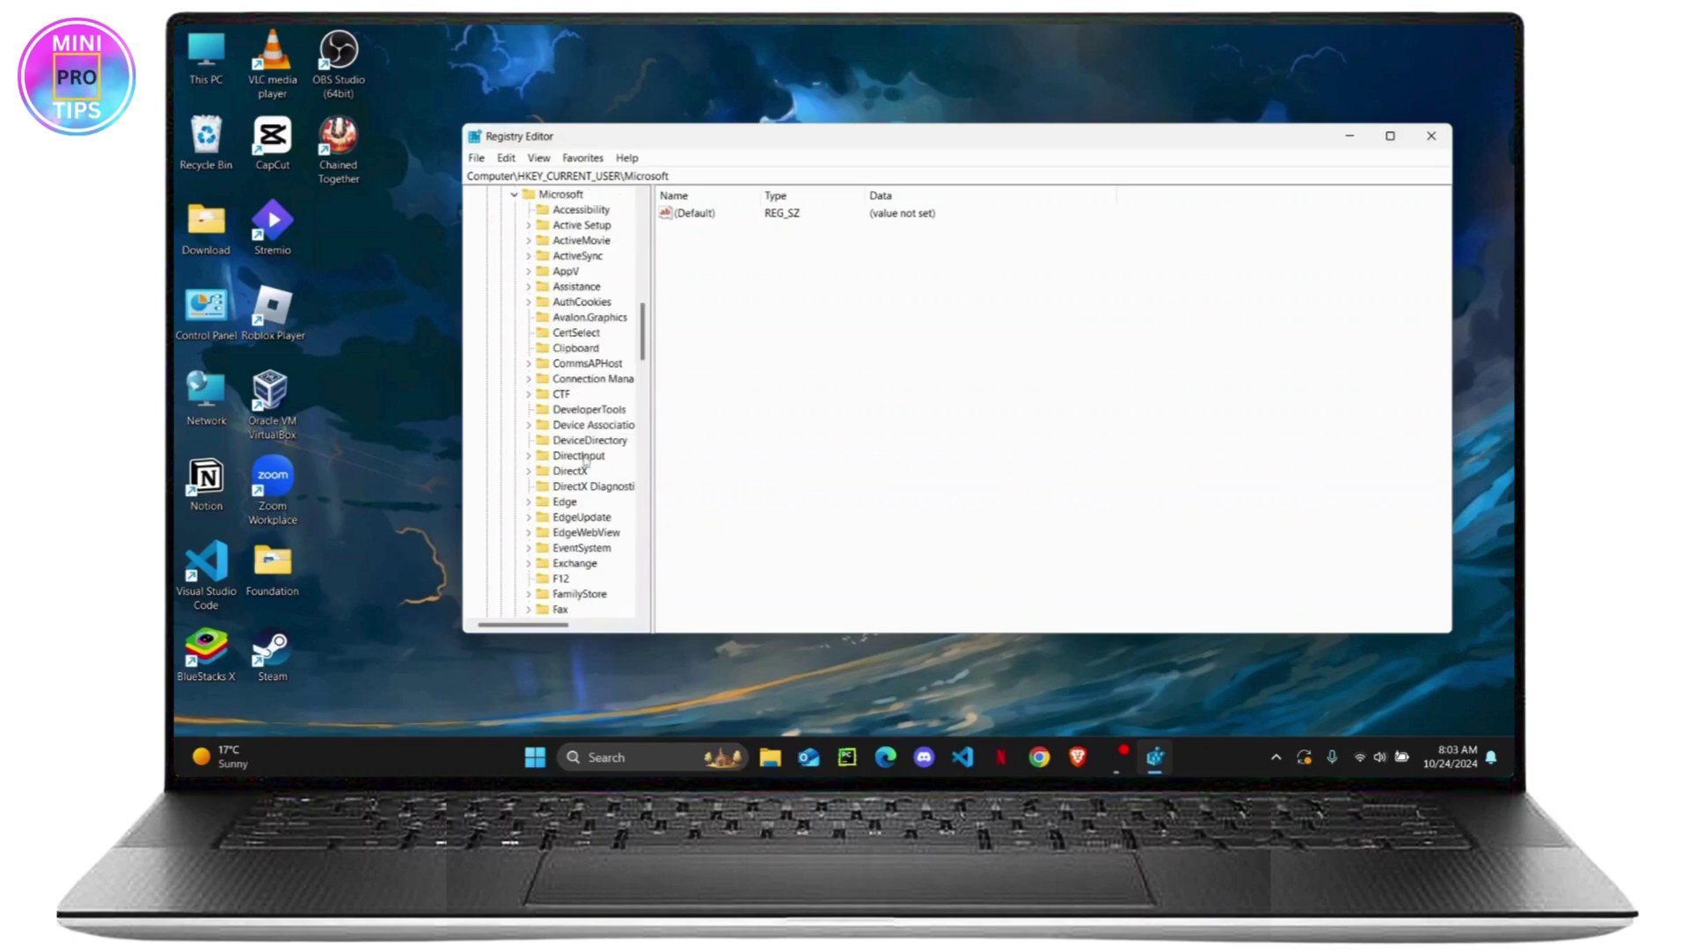
Expand Windows and then CurrentVersion under Microsoft.
scroll(585, 460, down, 4)
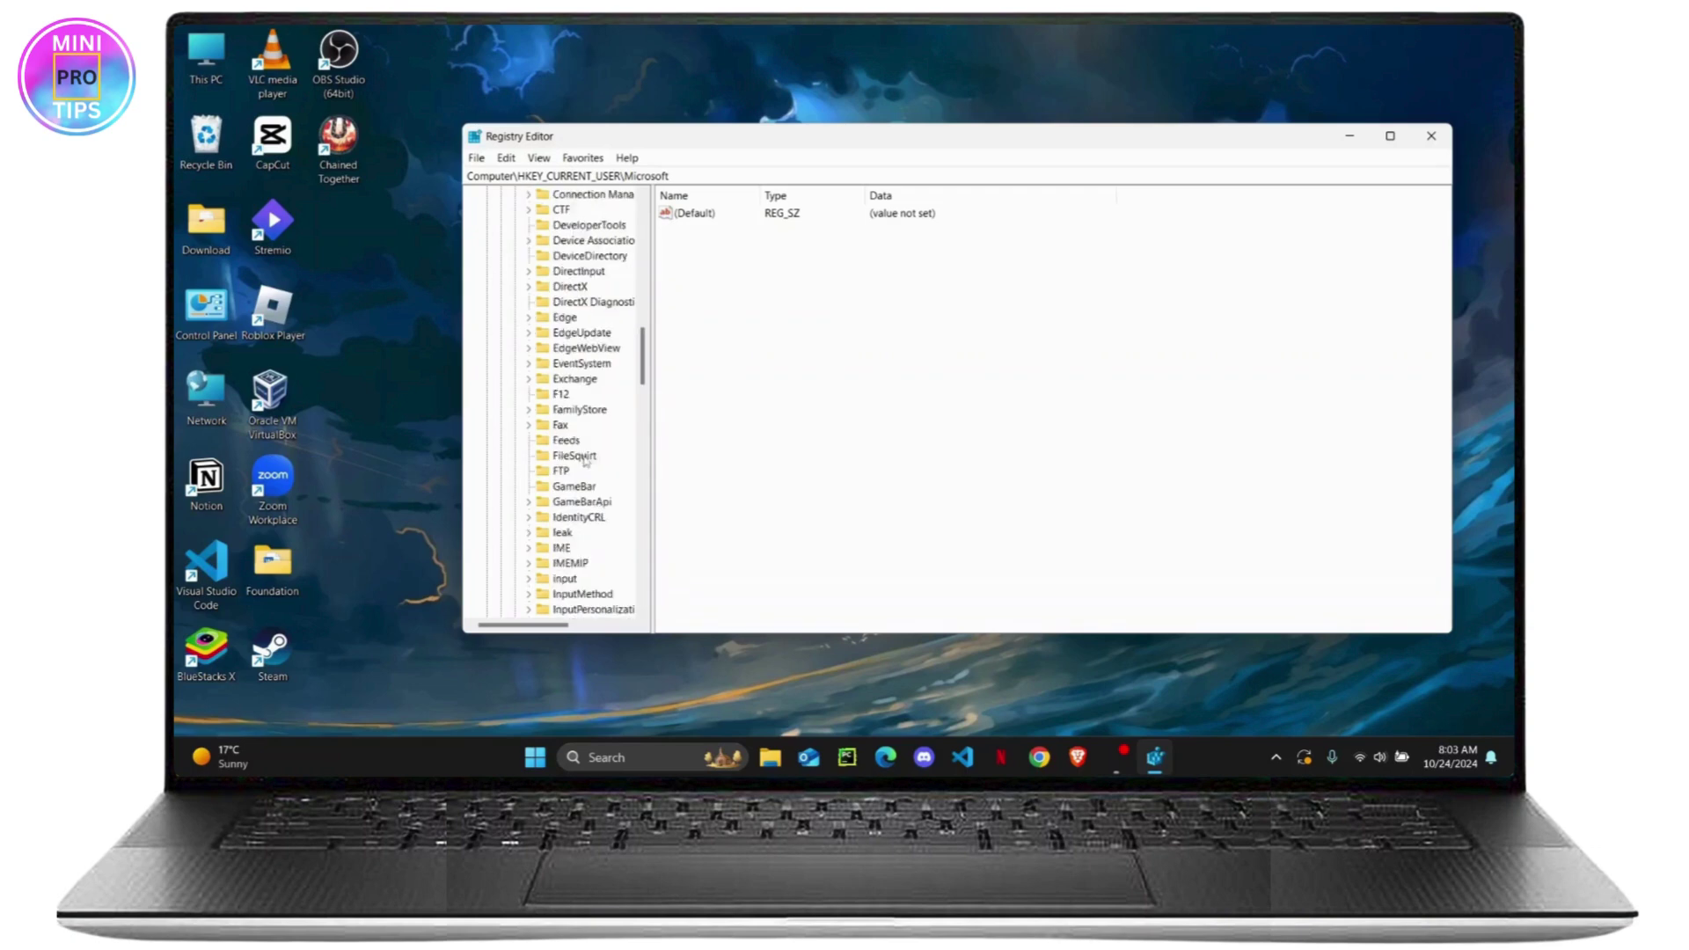
scroll(585, 460, down, 18)
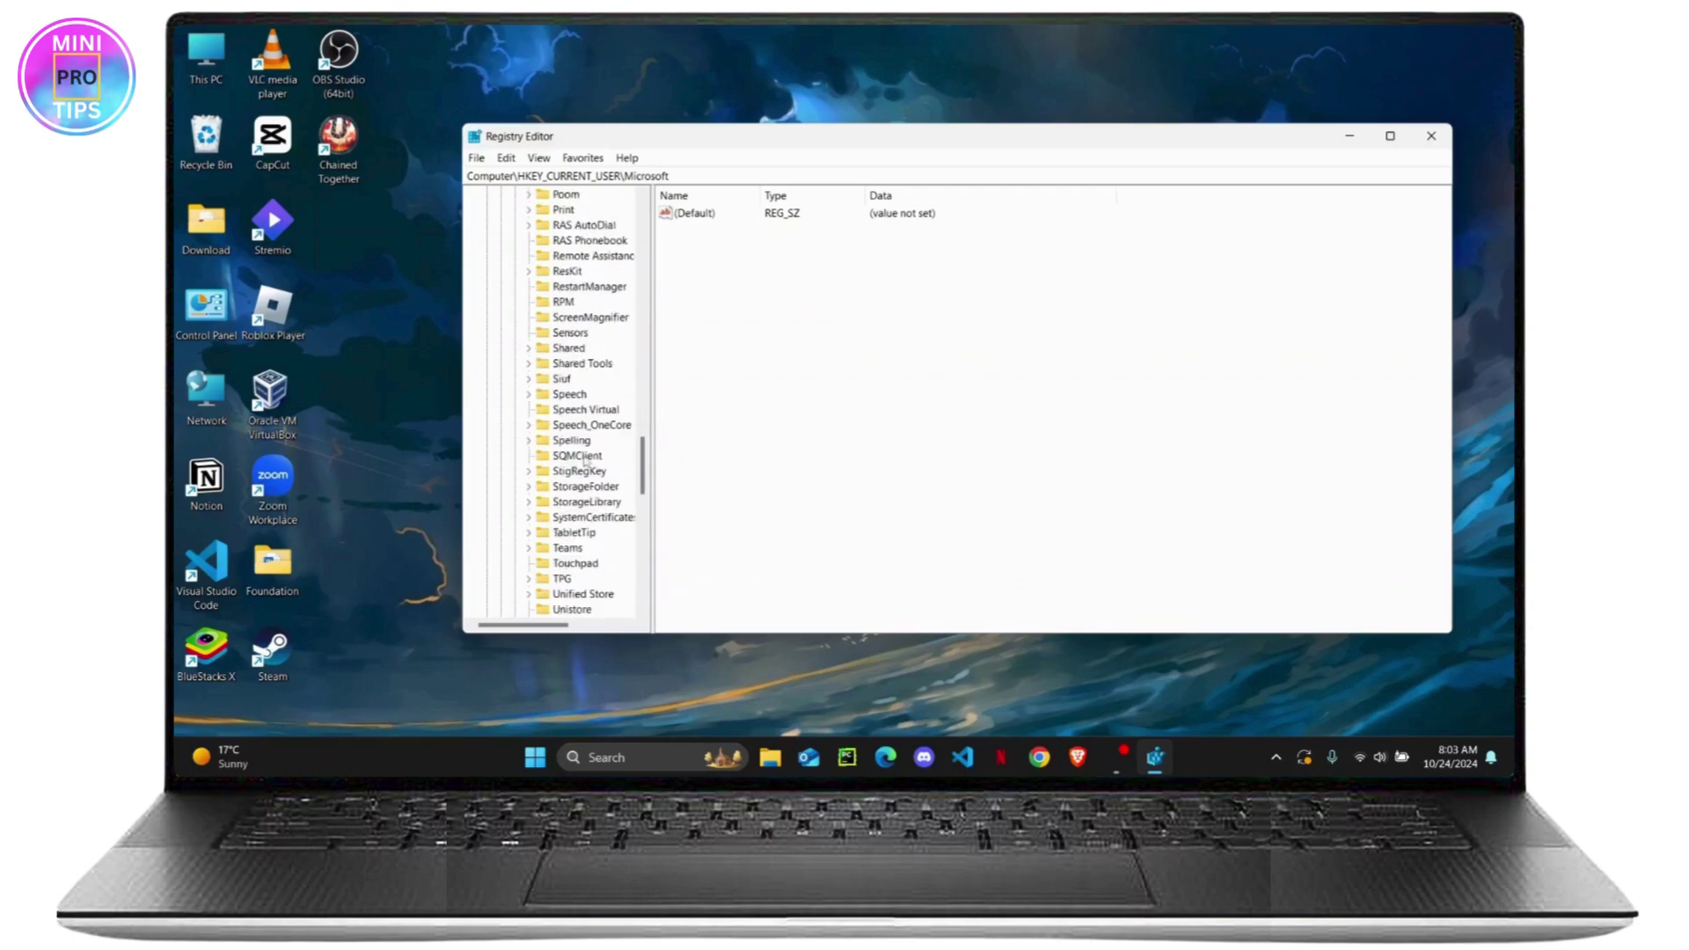
scroll(586, 460, down, 6)
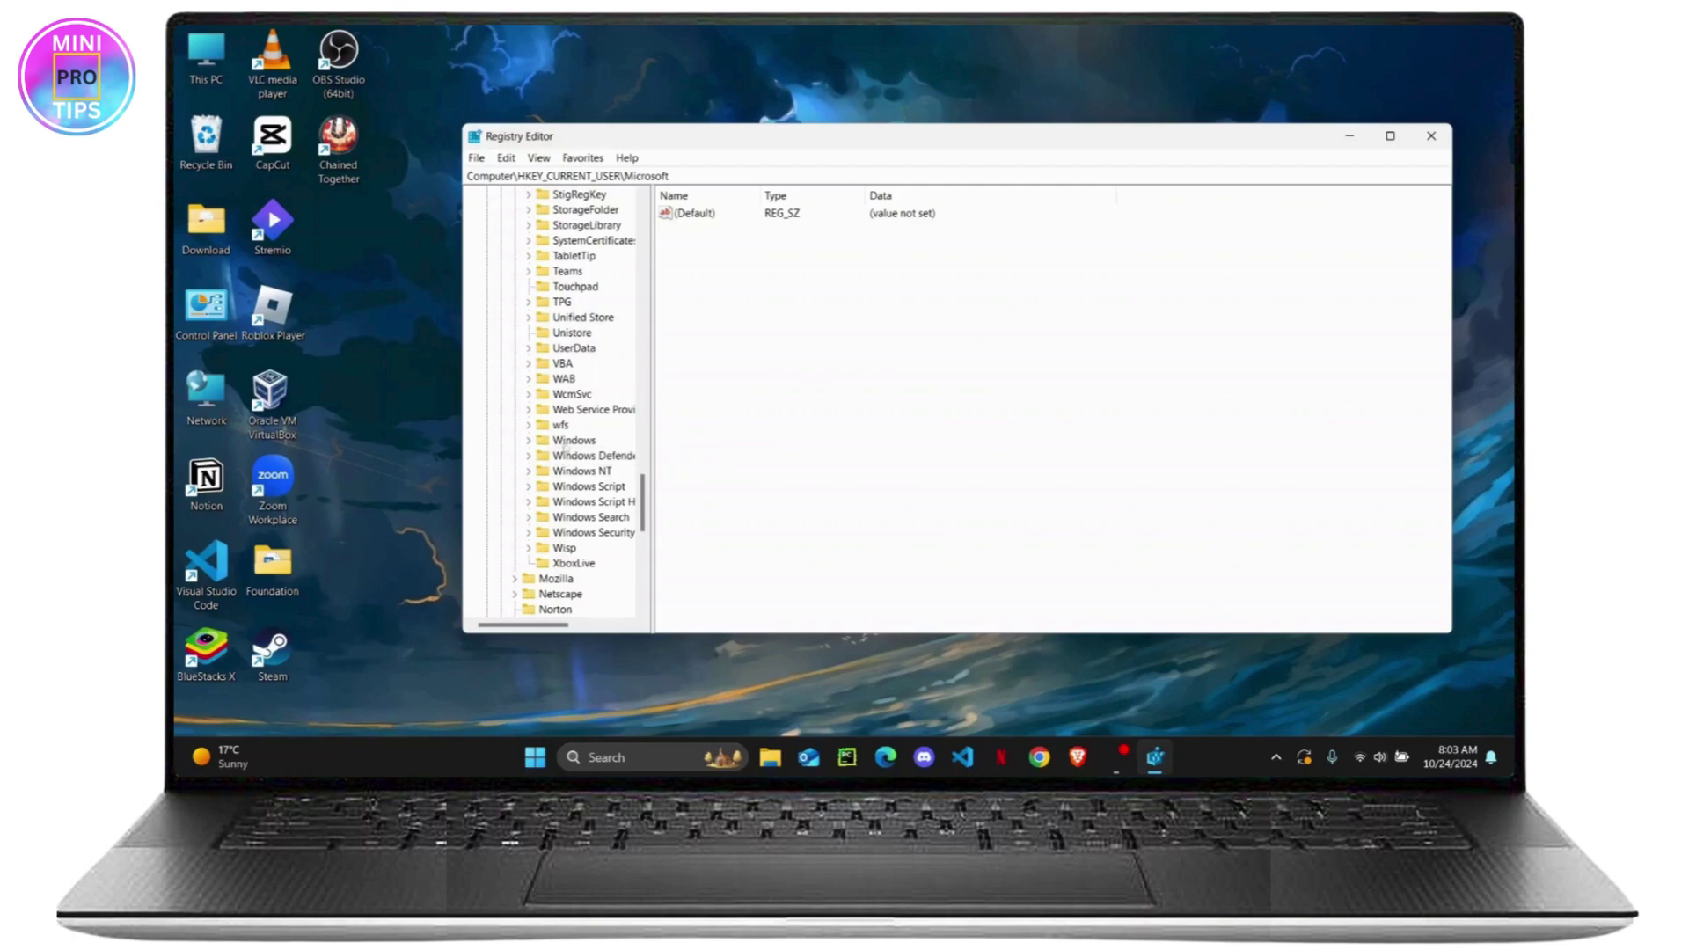
click(528, 440)
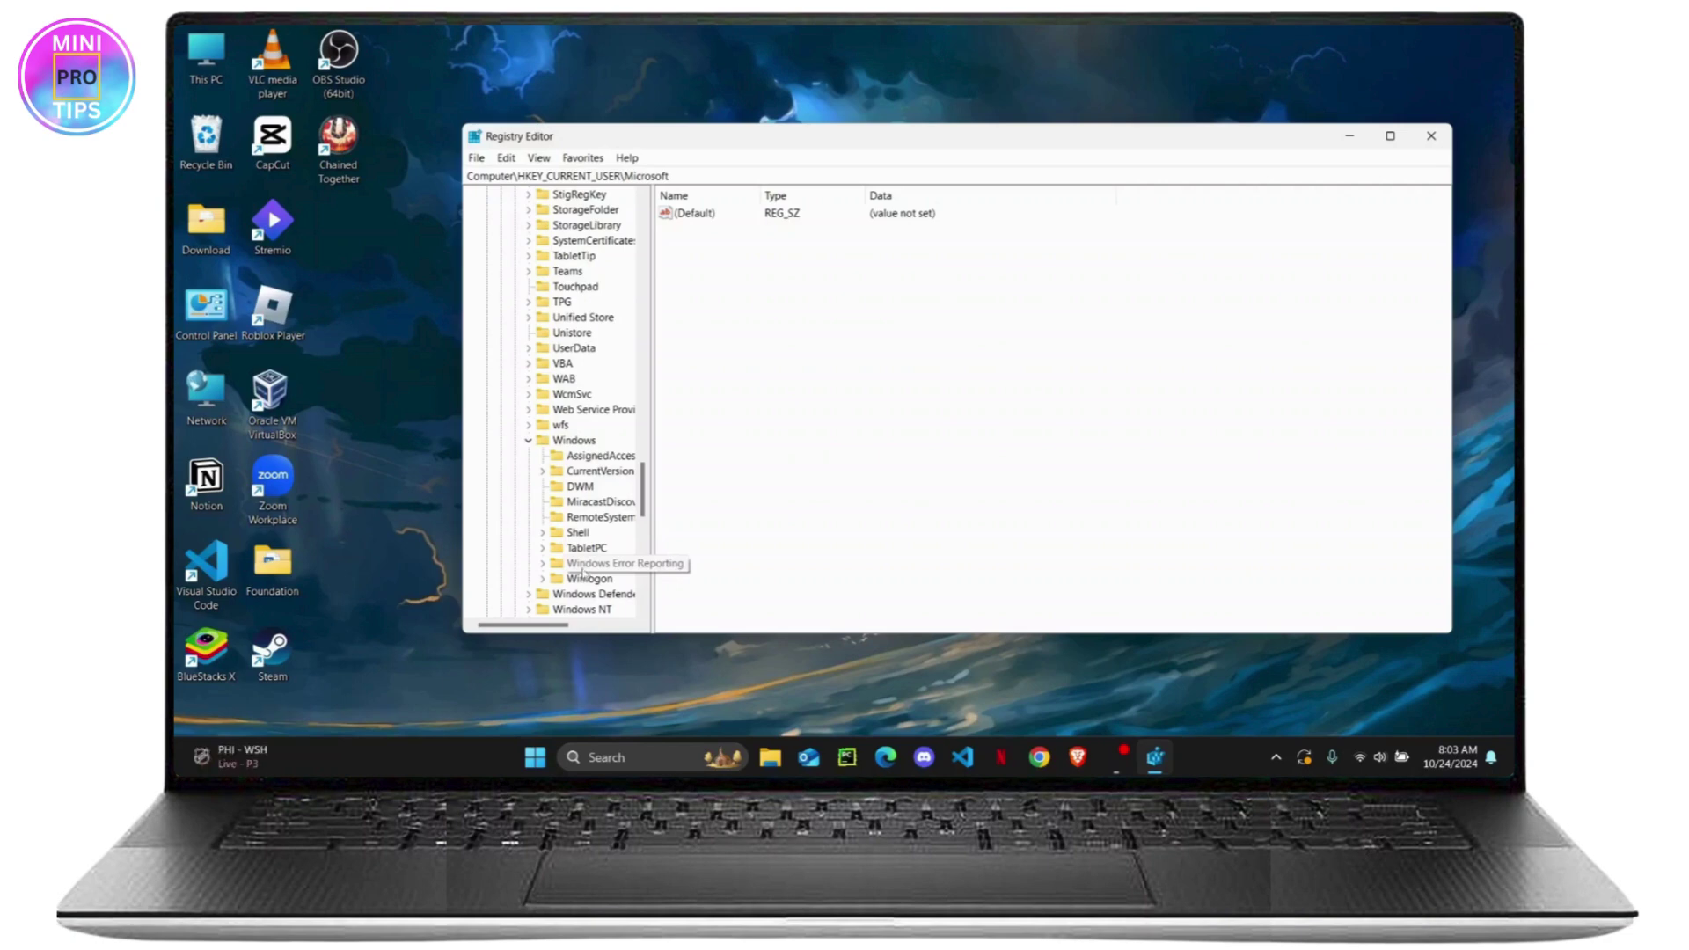
click(543, 472)
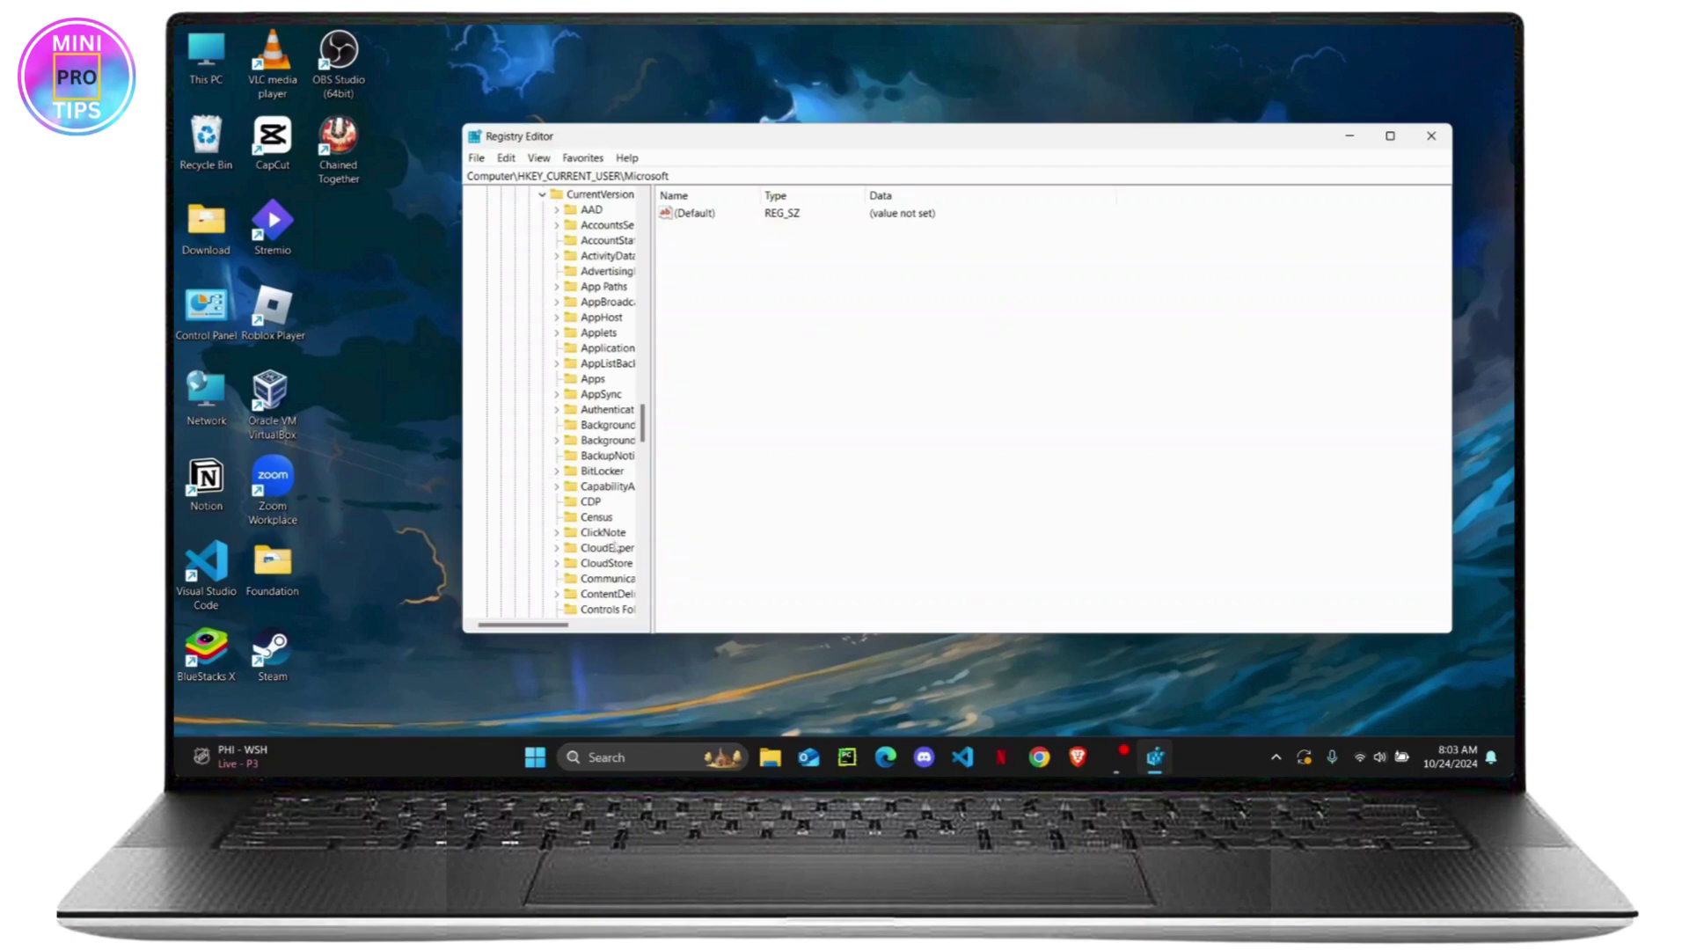
Expand the Explorer key and select it to list its REG_DWORD, REG_BINARY and REG_QWORD values.
scroll(540, 527, right, 1)
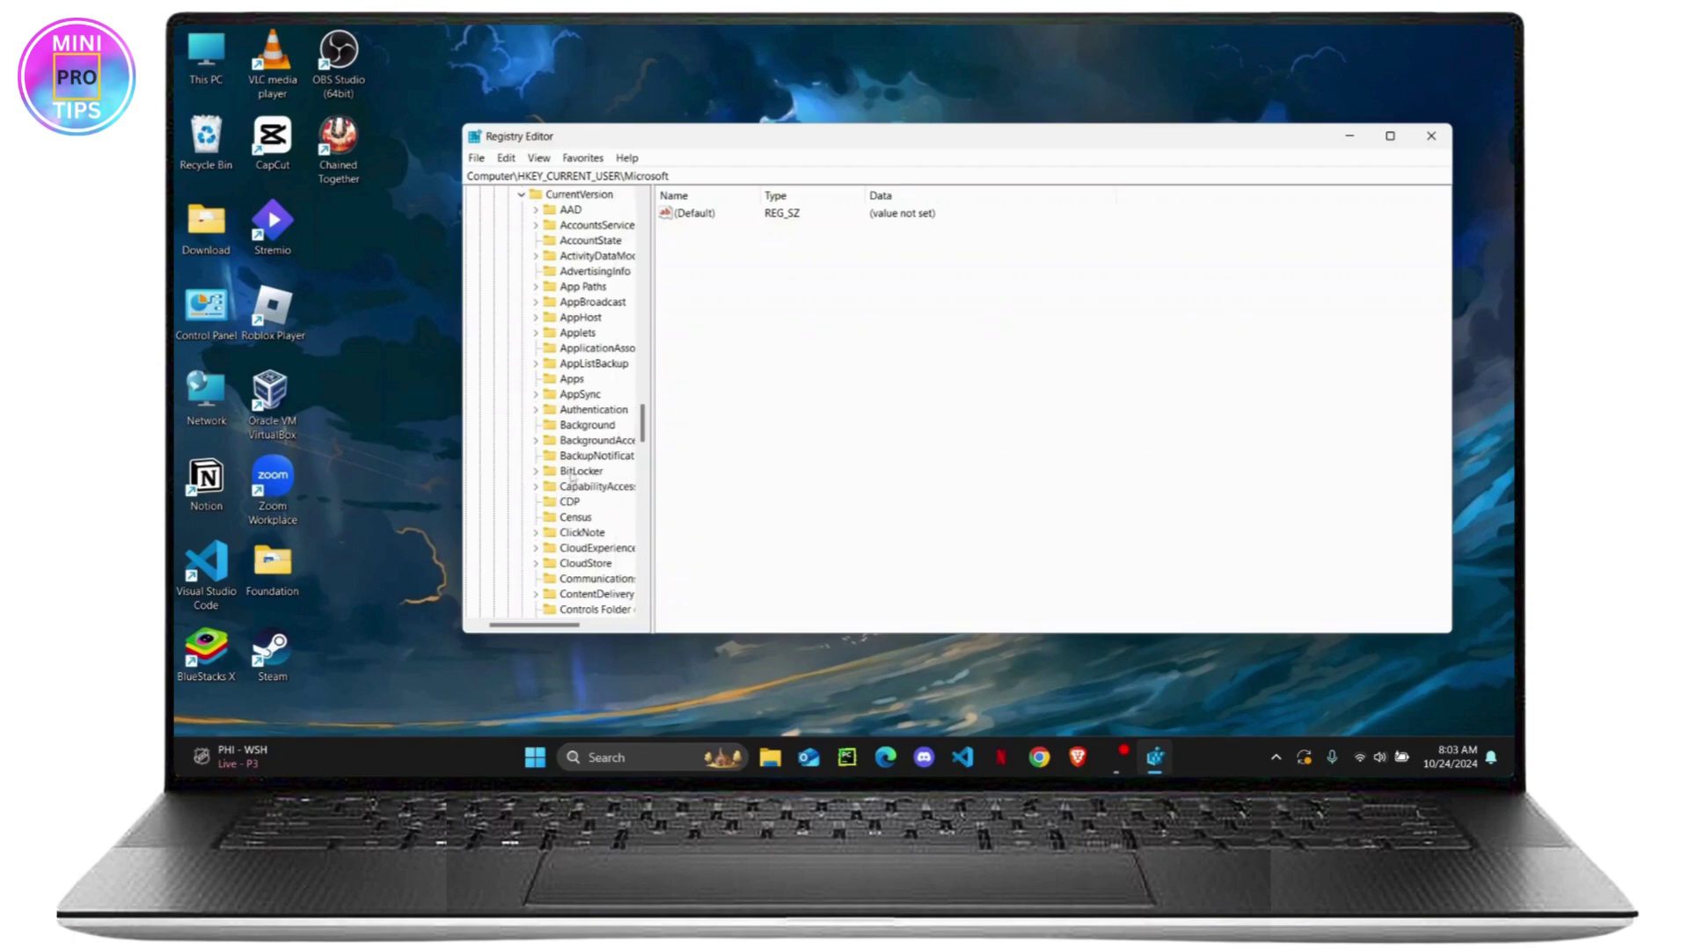
scroll(570, 426, down, 2)
scroll(570, 427, down, 20)
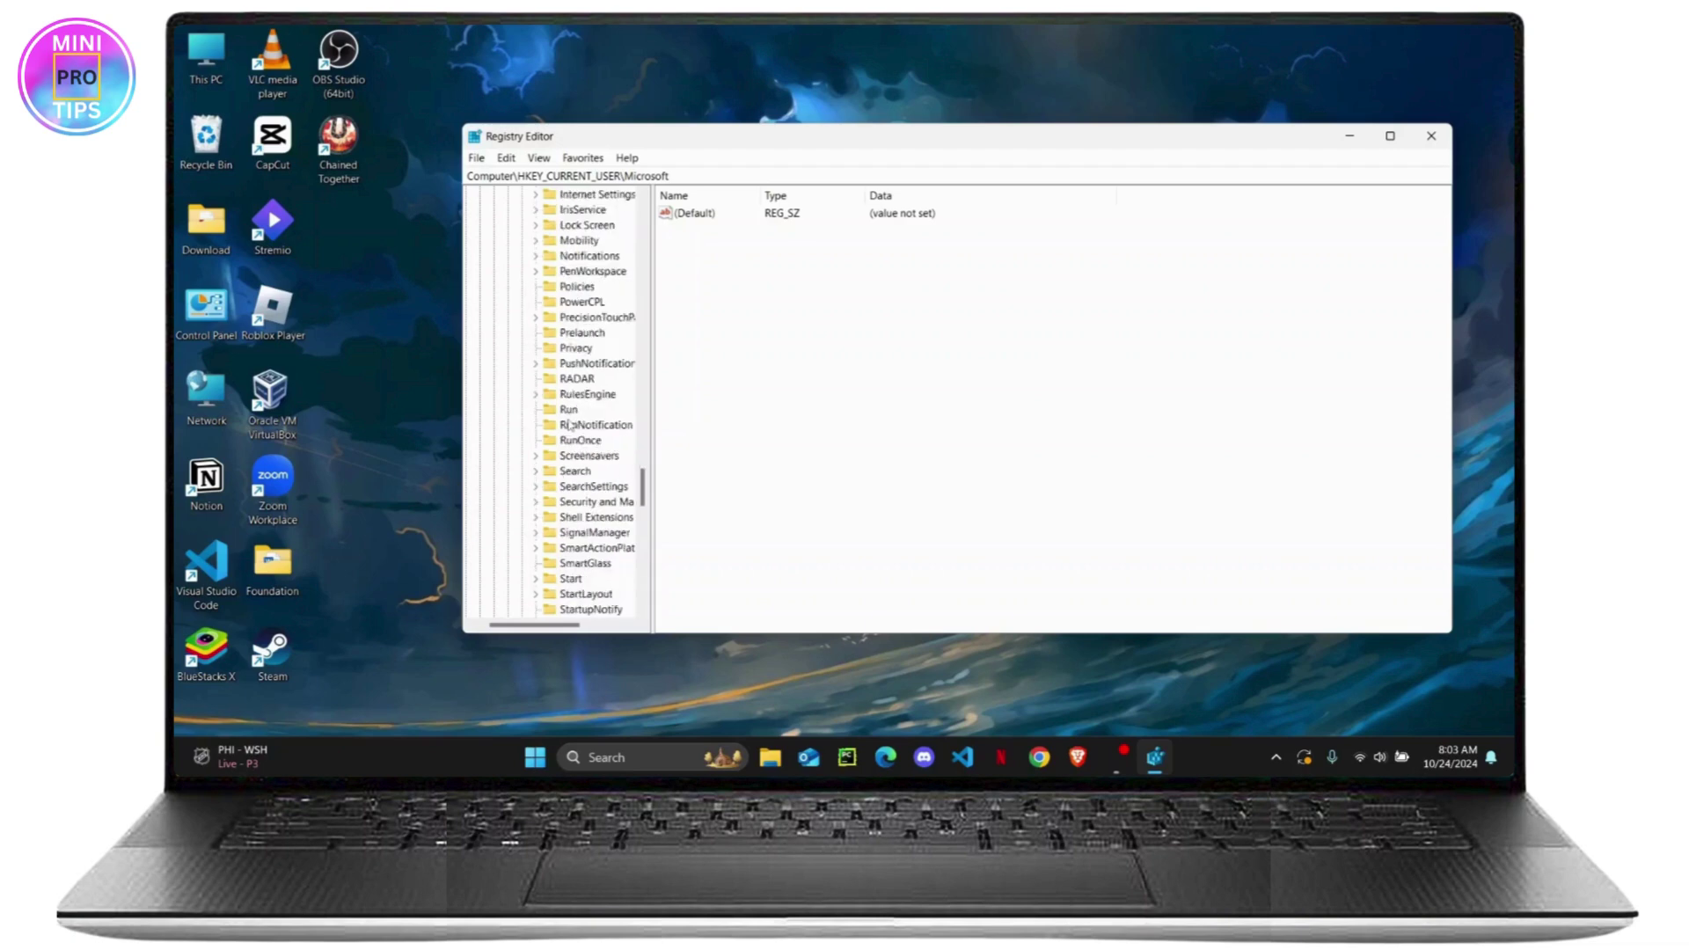
scroll(570, 427, up, 13)
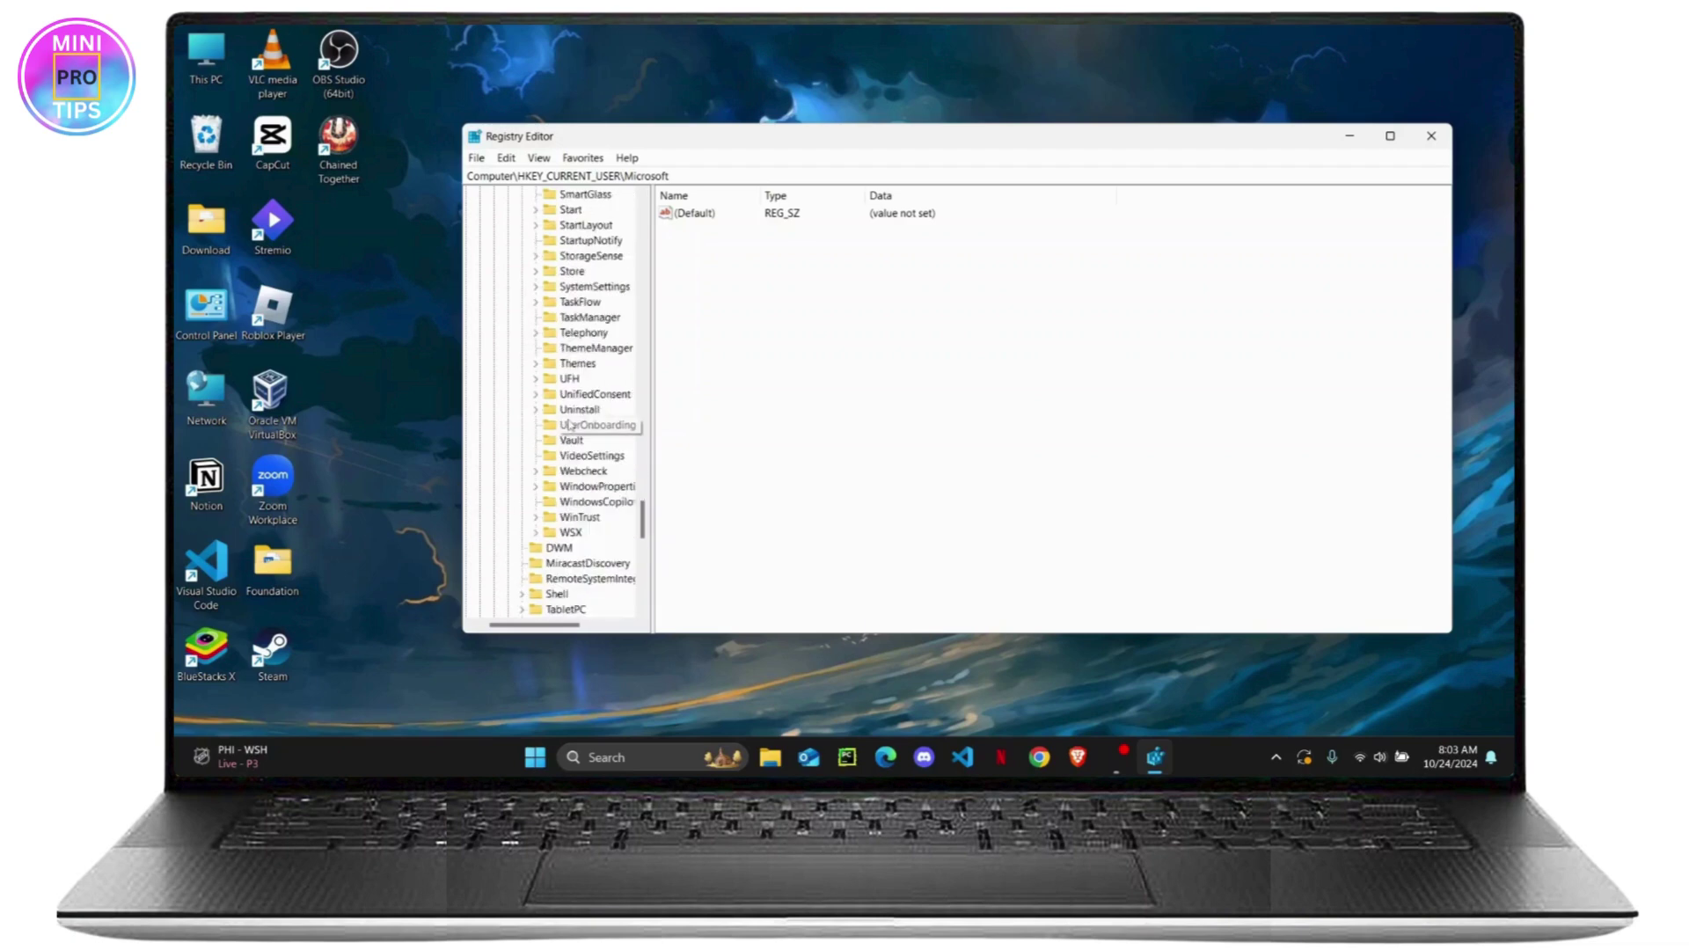
scroll(570, 426, down, 14)
scroll(570, 427, up, 8)
scroll(570, 427, up, 8)
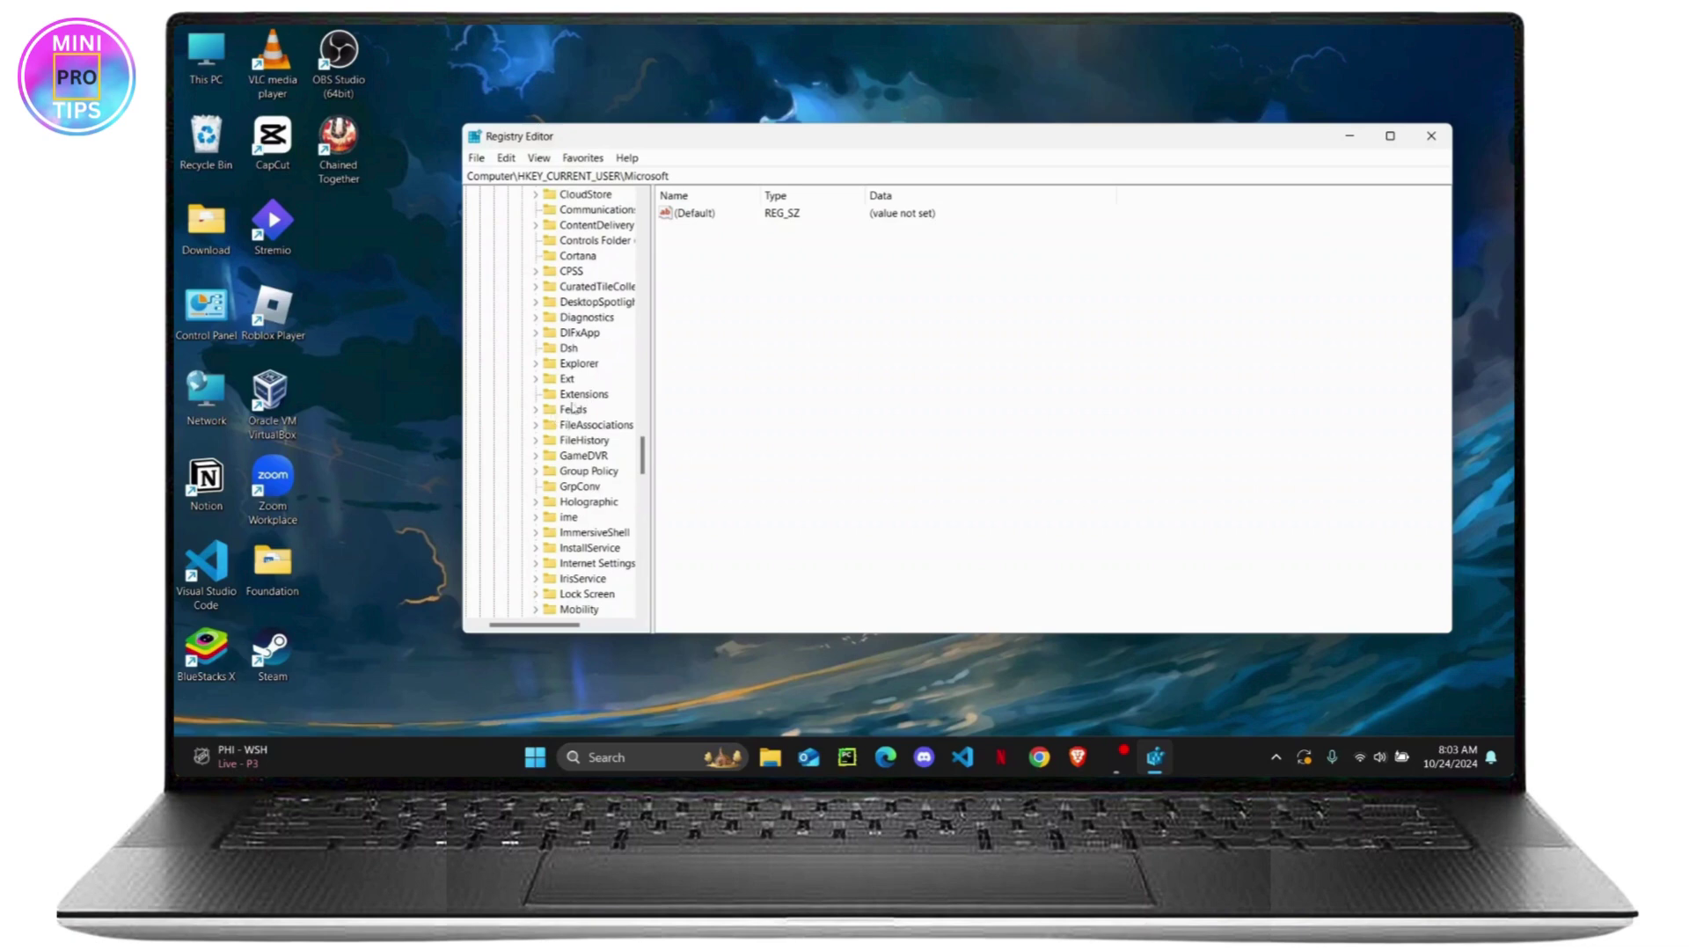
click(536, 365)
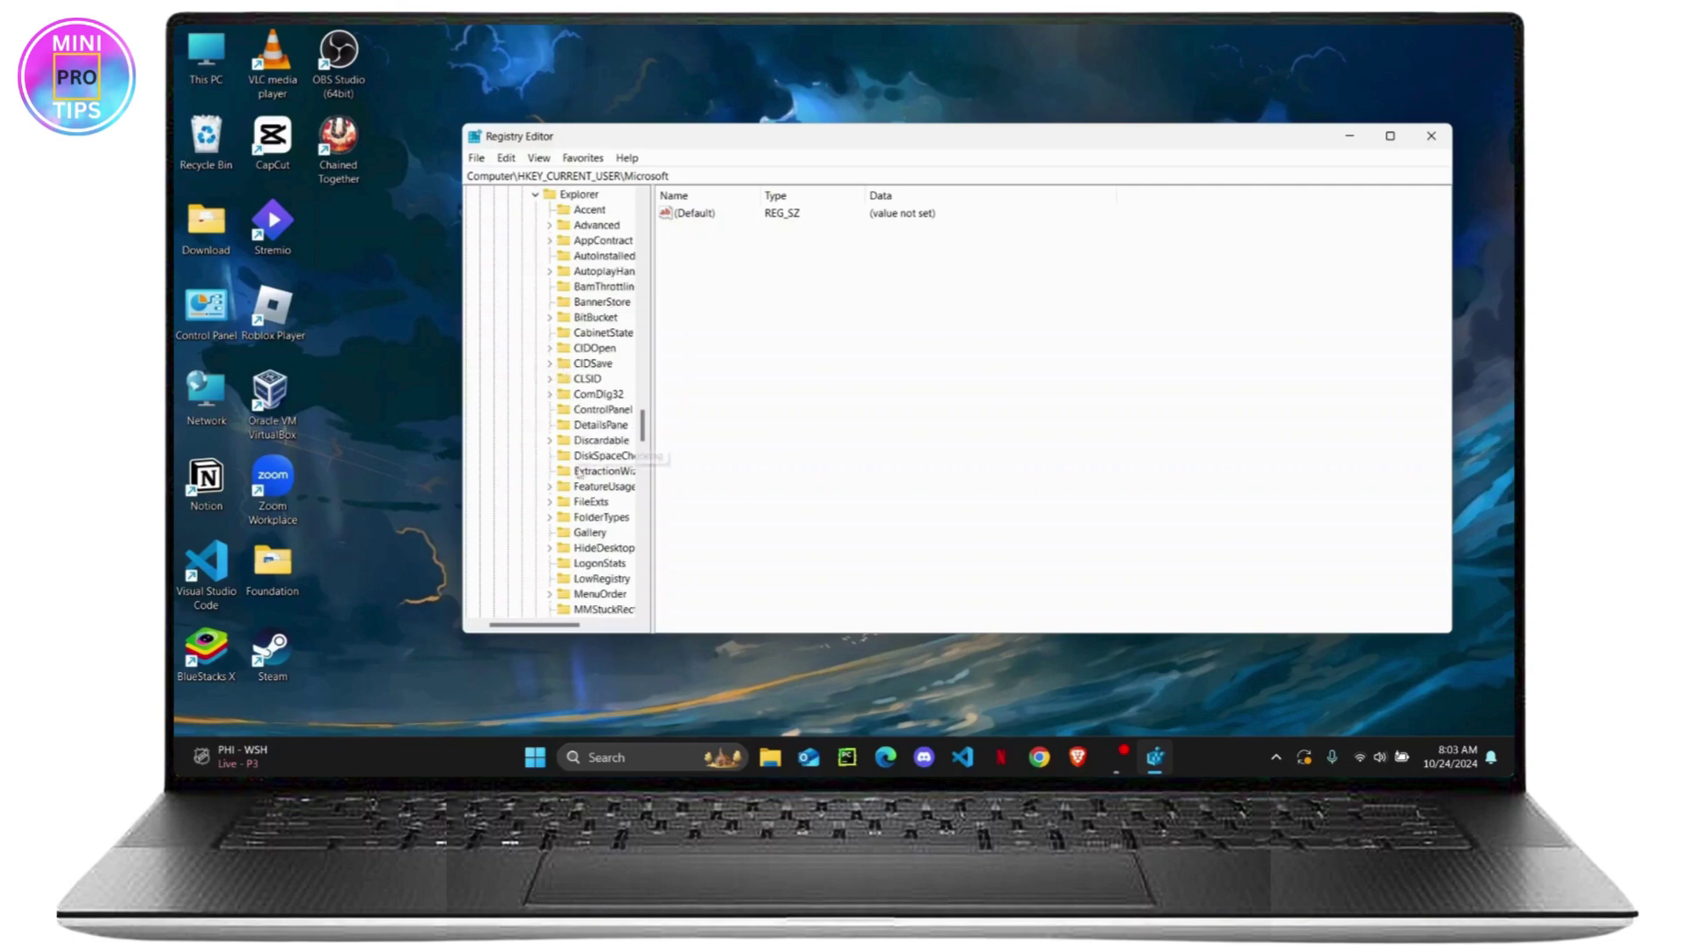
scroll(568, 397, up, 4)
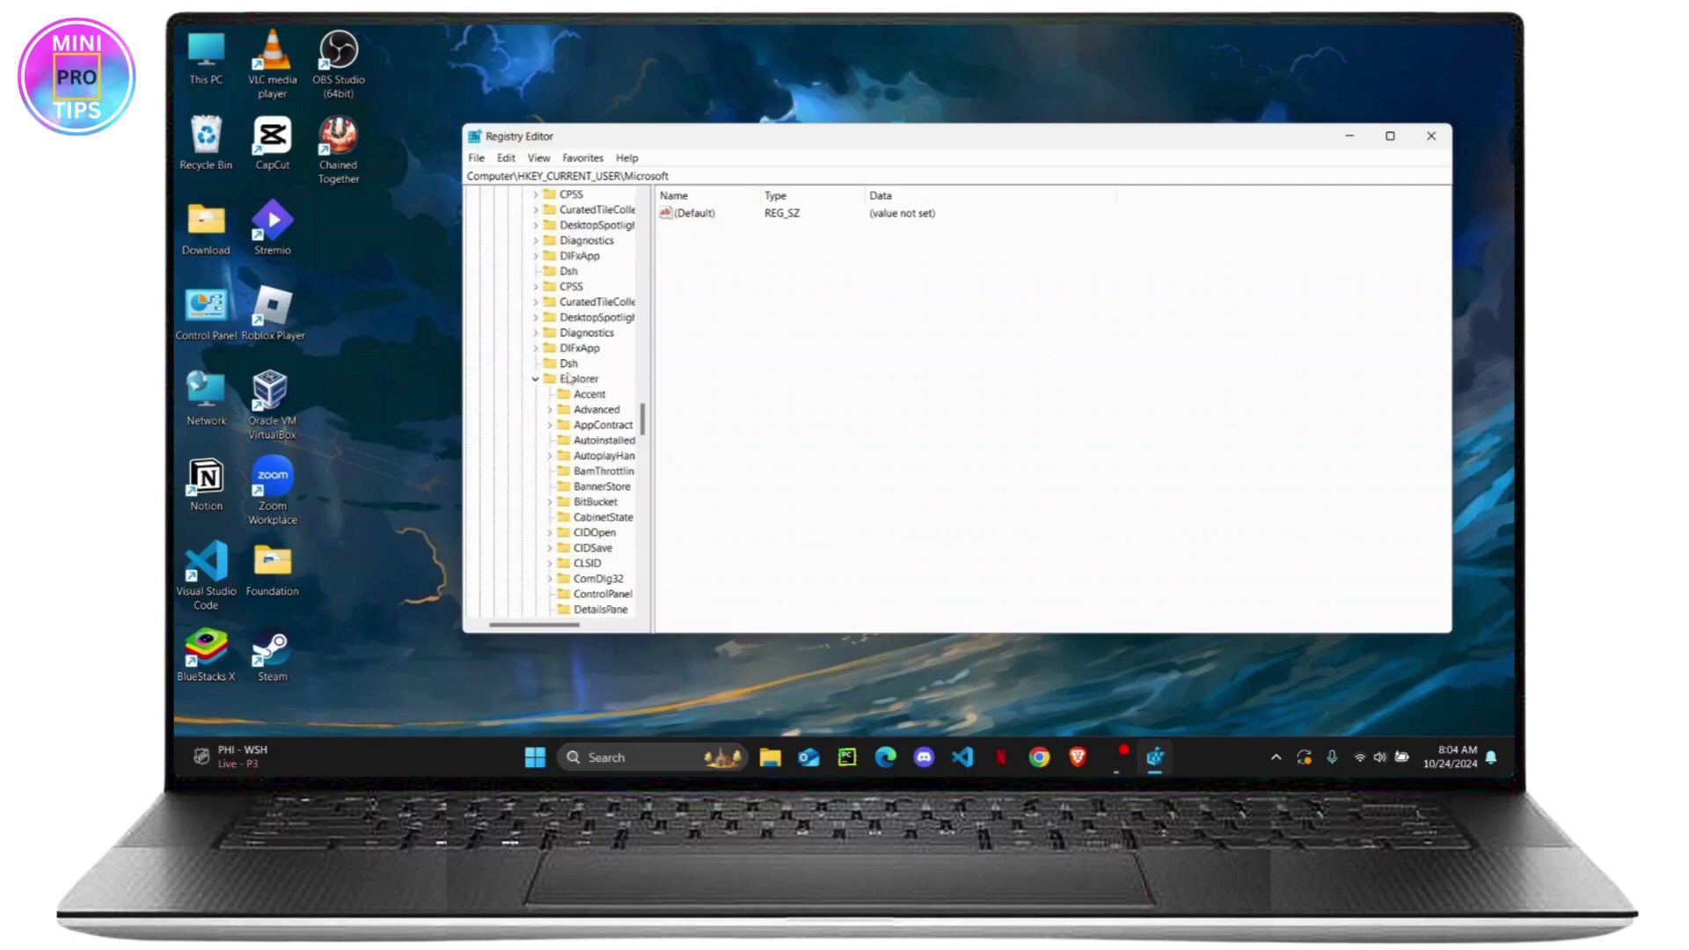
click(581, 379)
Select Explorer's Advanced subkey to list values like TaskbarAl, TaskbarDa and TaskbarSi.
double_click(581, 379)
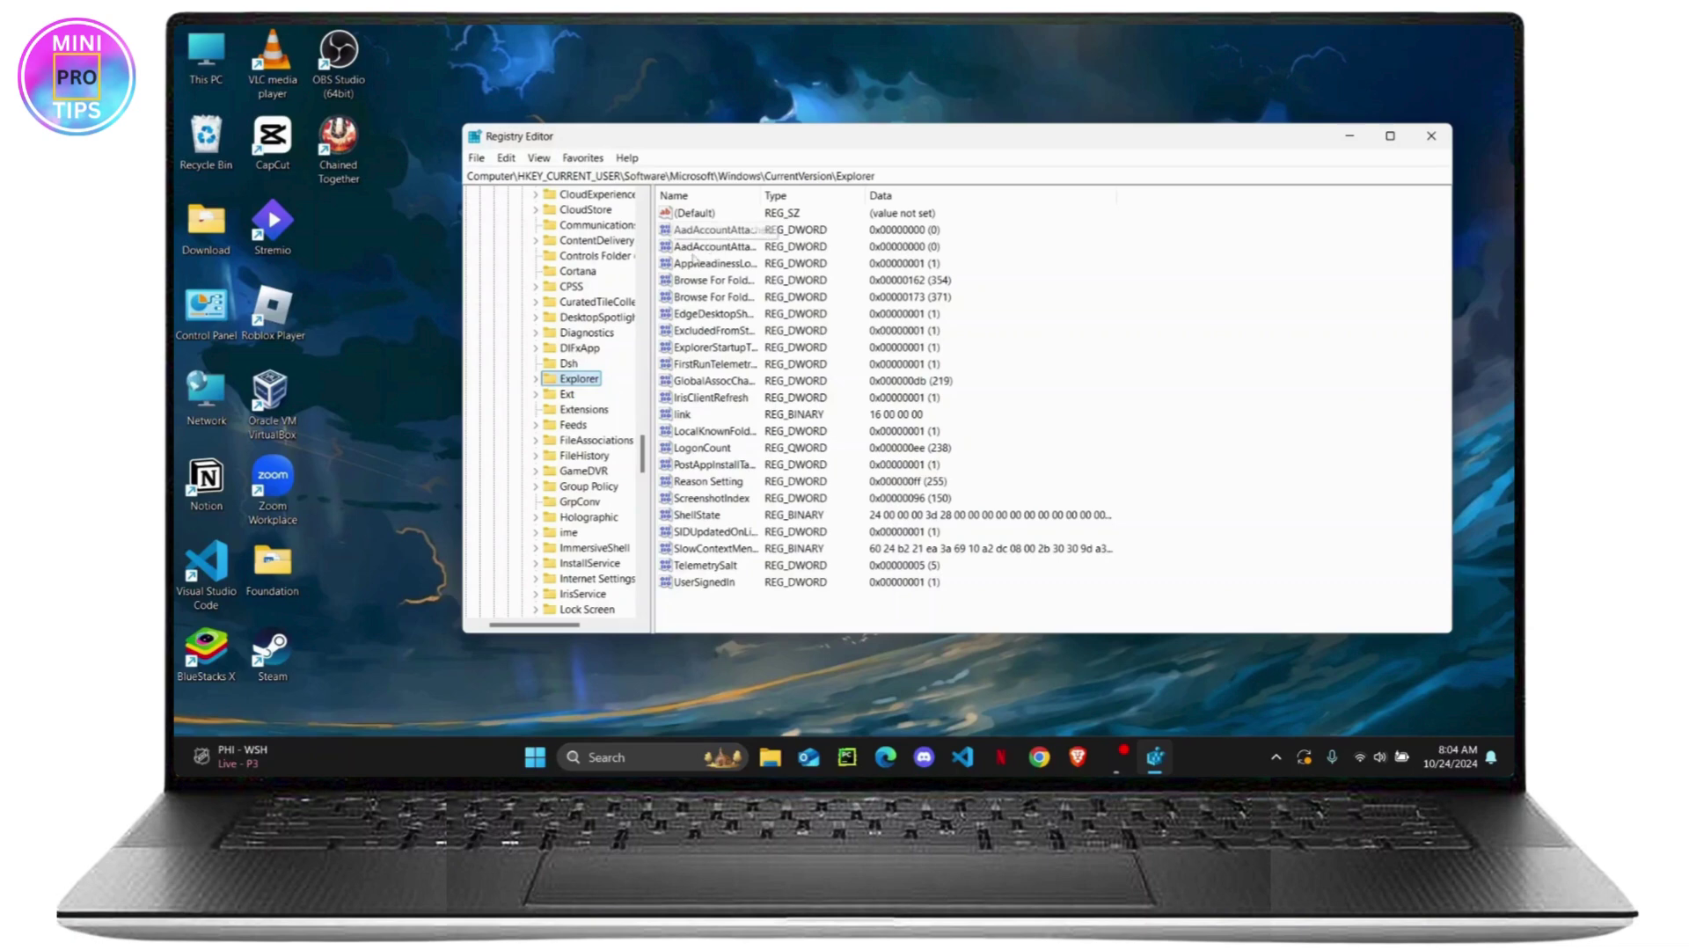
click(727, 696)
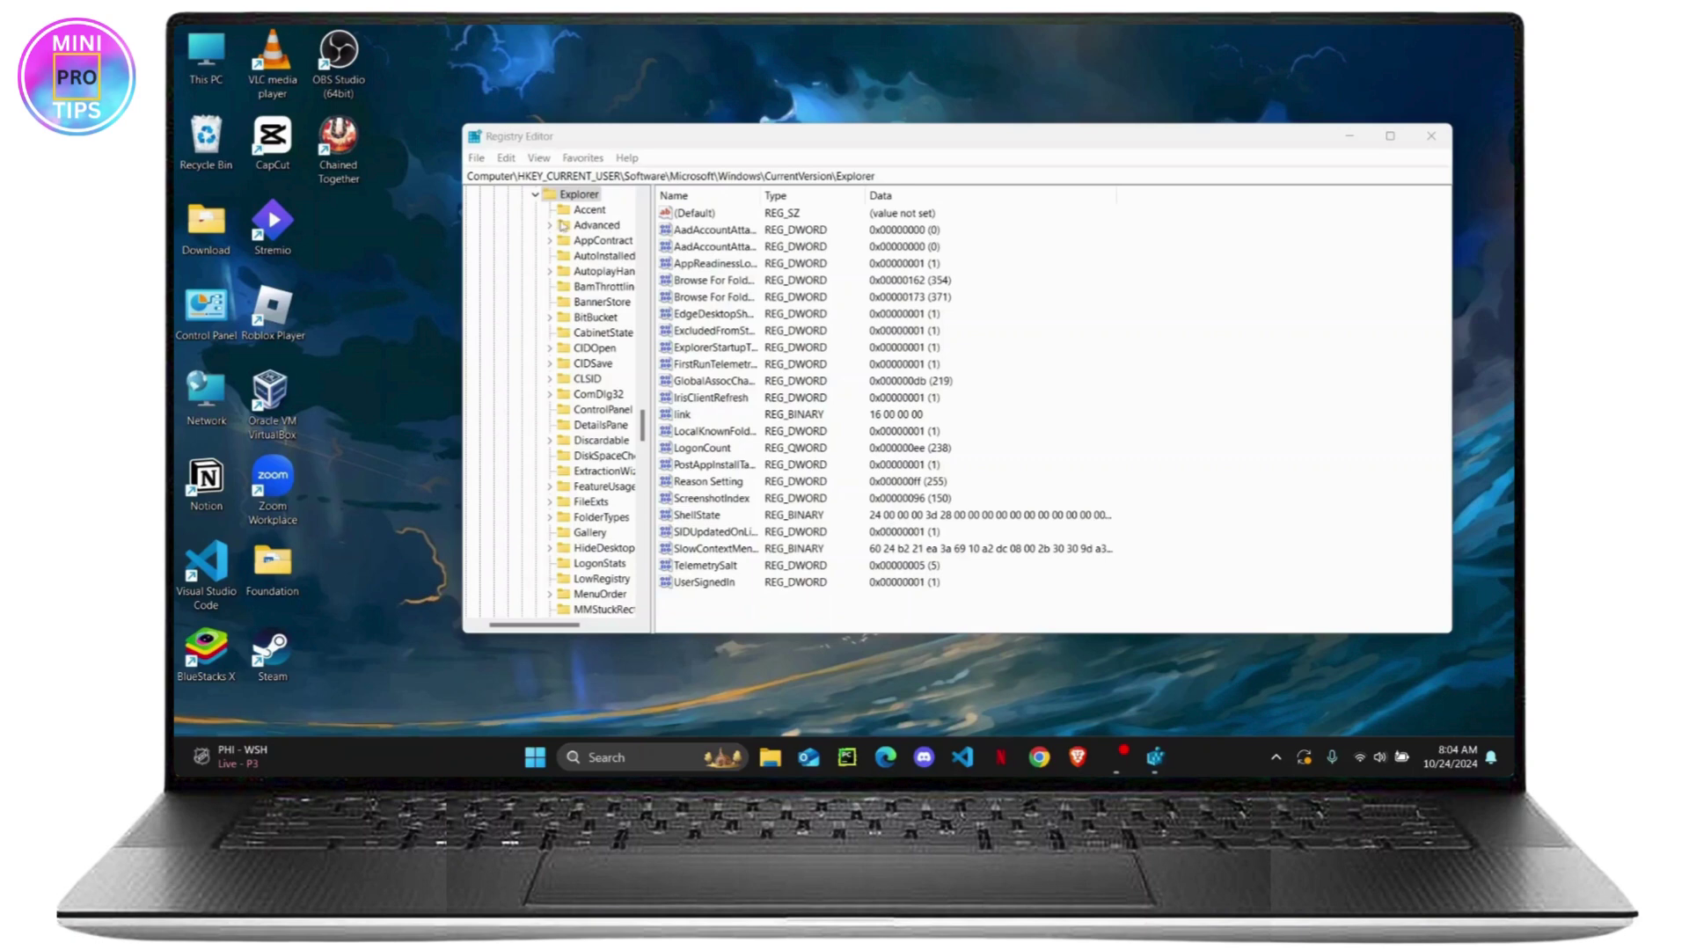
click(550, 225)
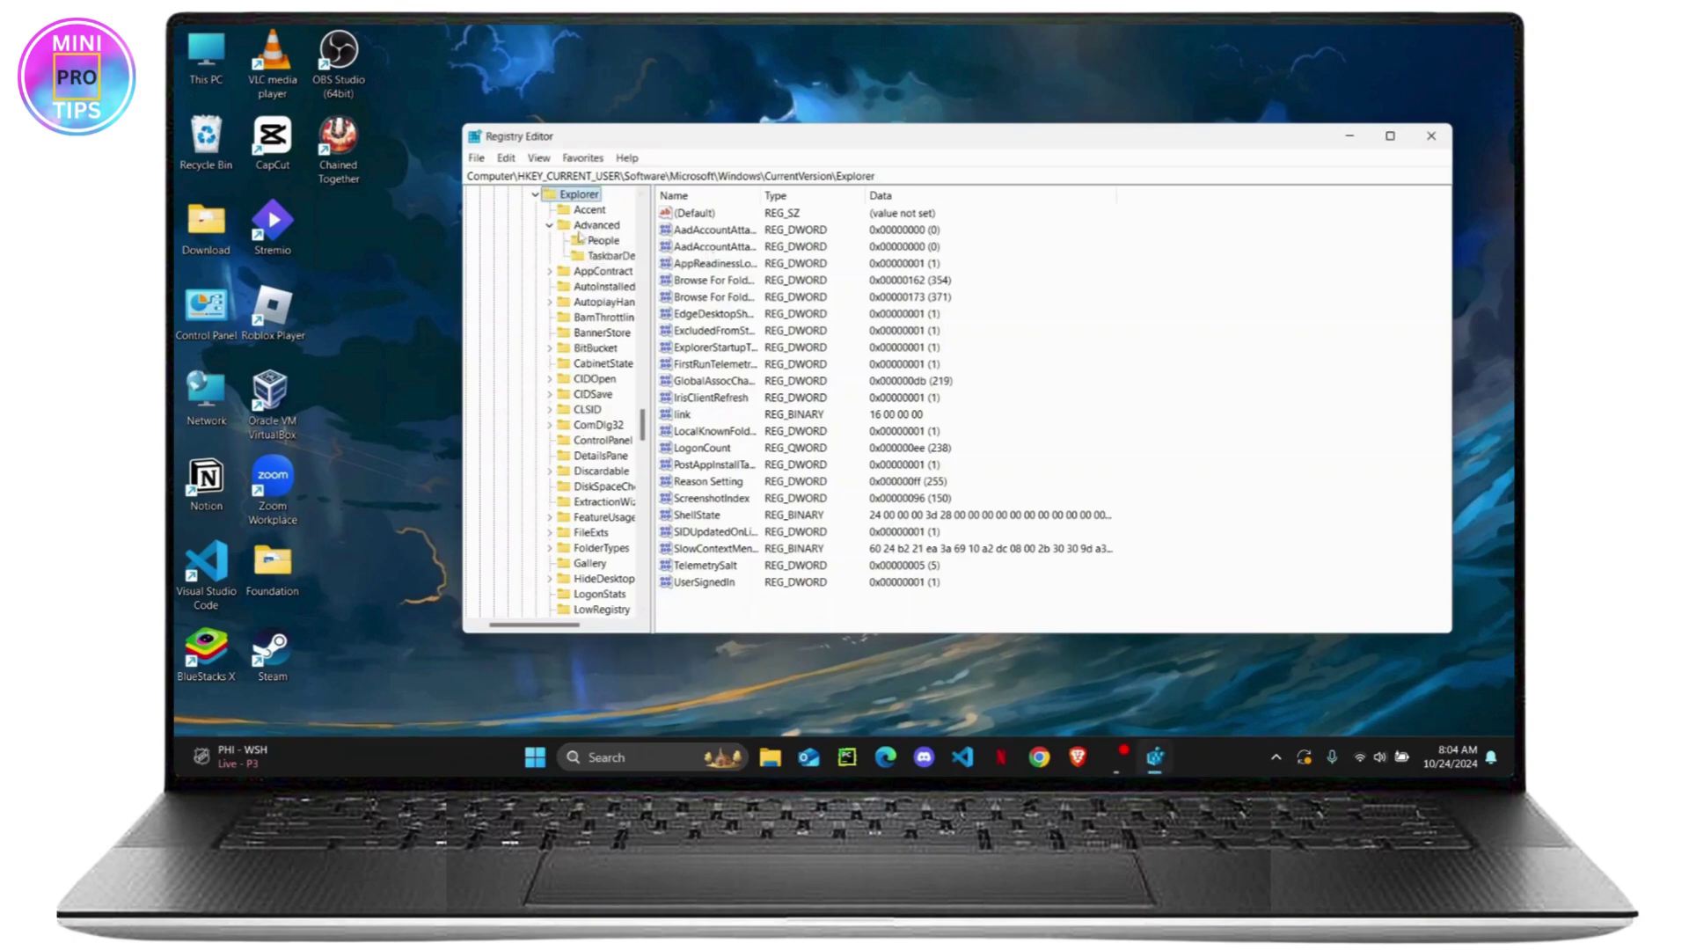
double_click(597, 226)
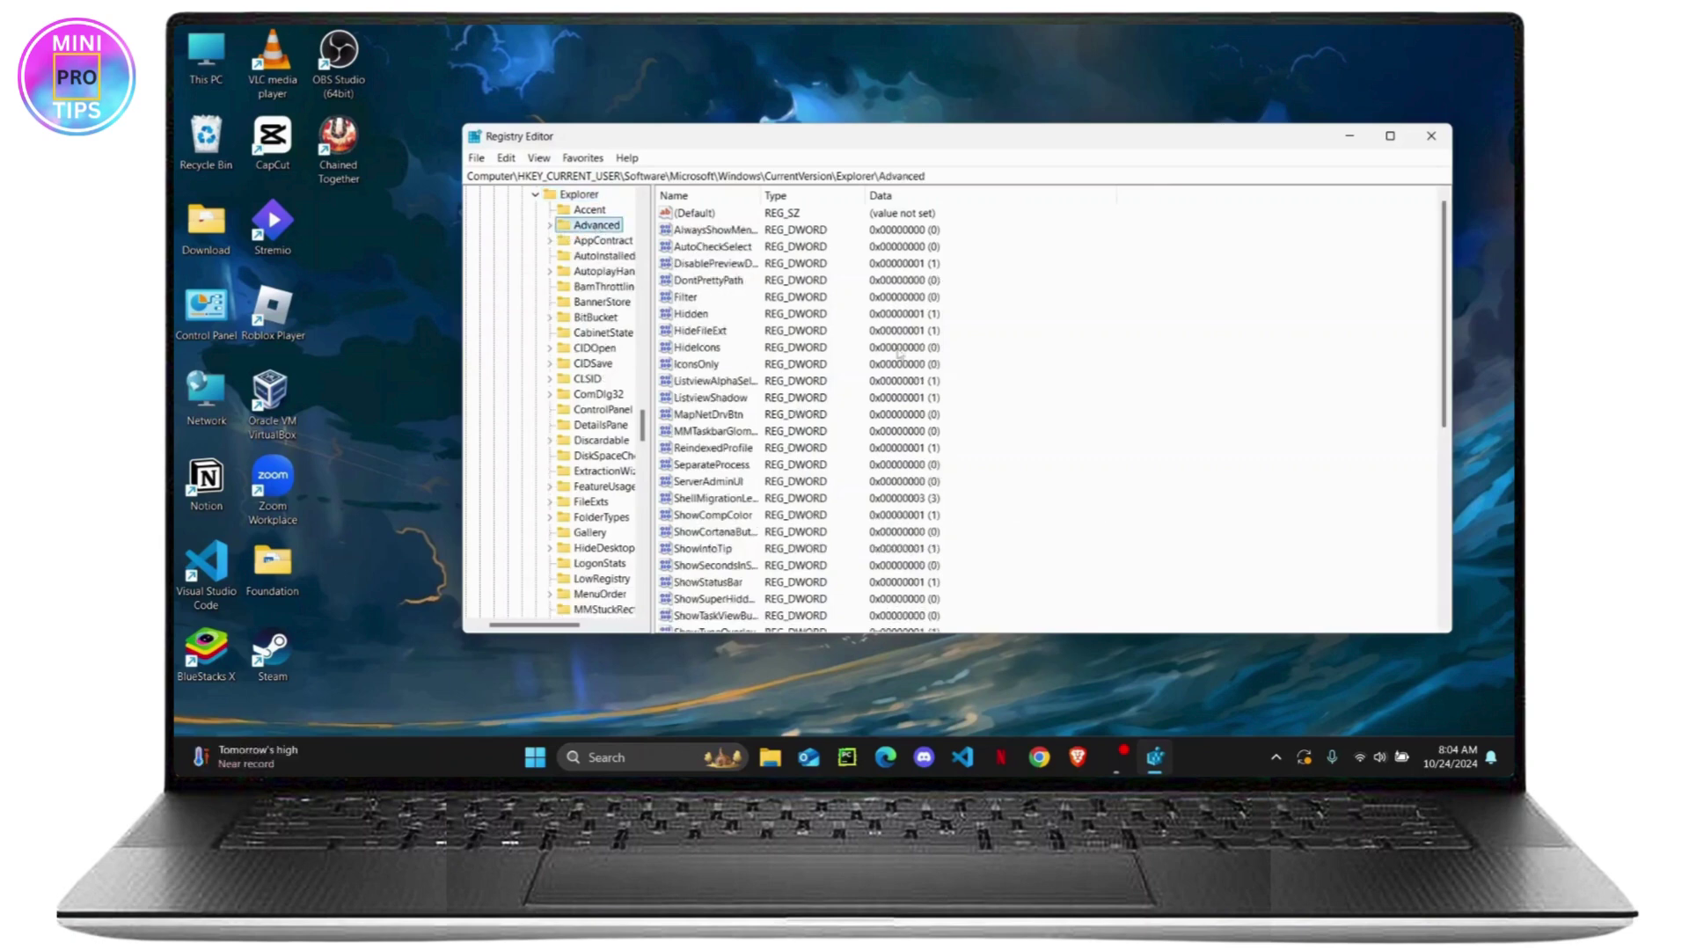
scroll(899, 355, down, 7)
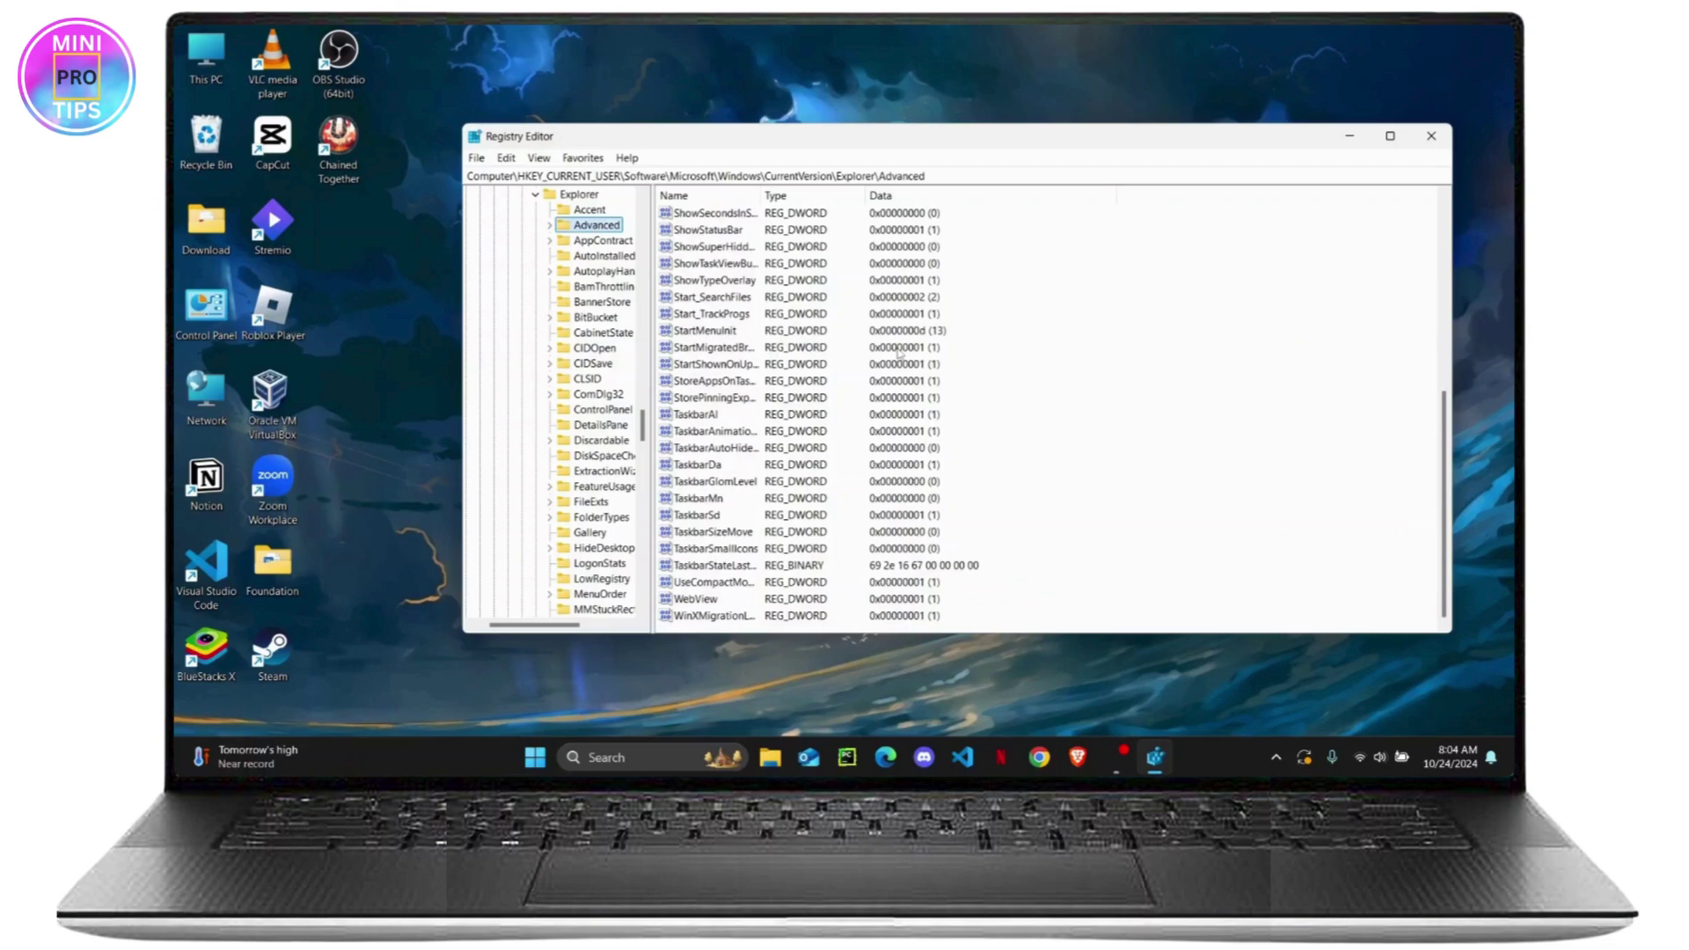
Create a new DWORD (32-bit) value in Advanced named Start_PowerButtonAction.
right_click(1154, 479)
mouse_move(1195, 480)
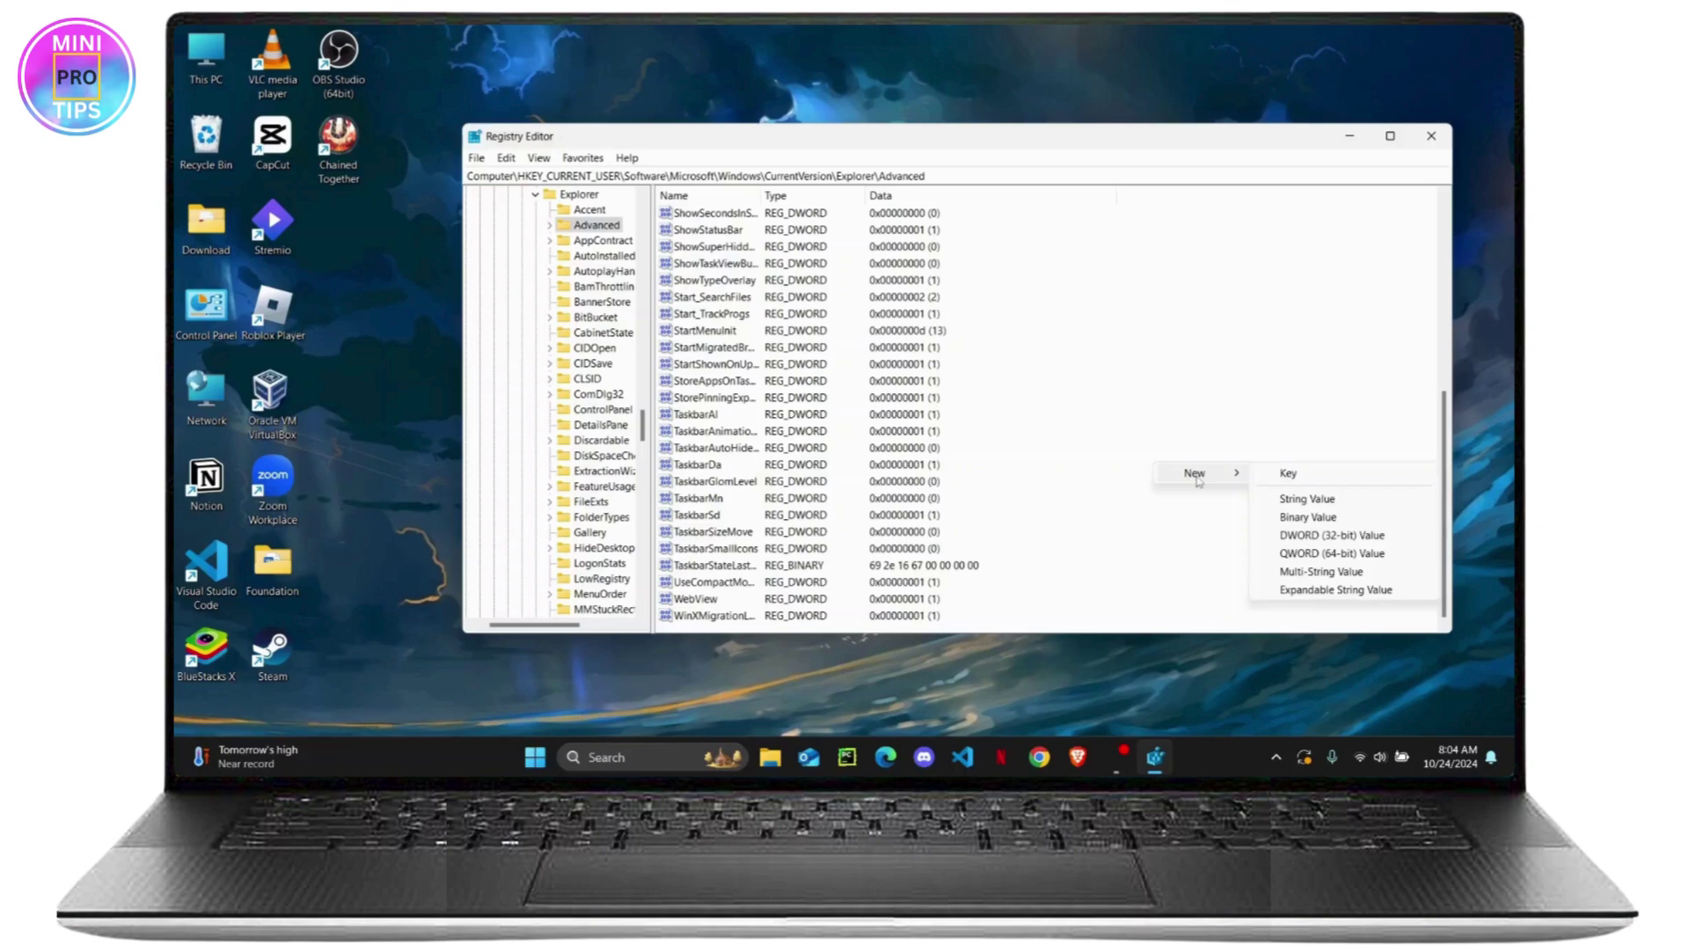
click(1349, 536)
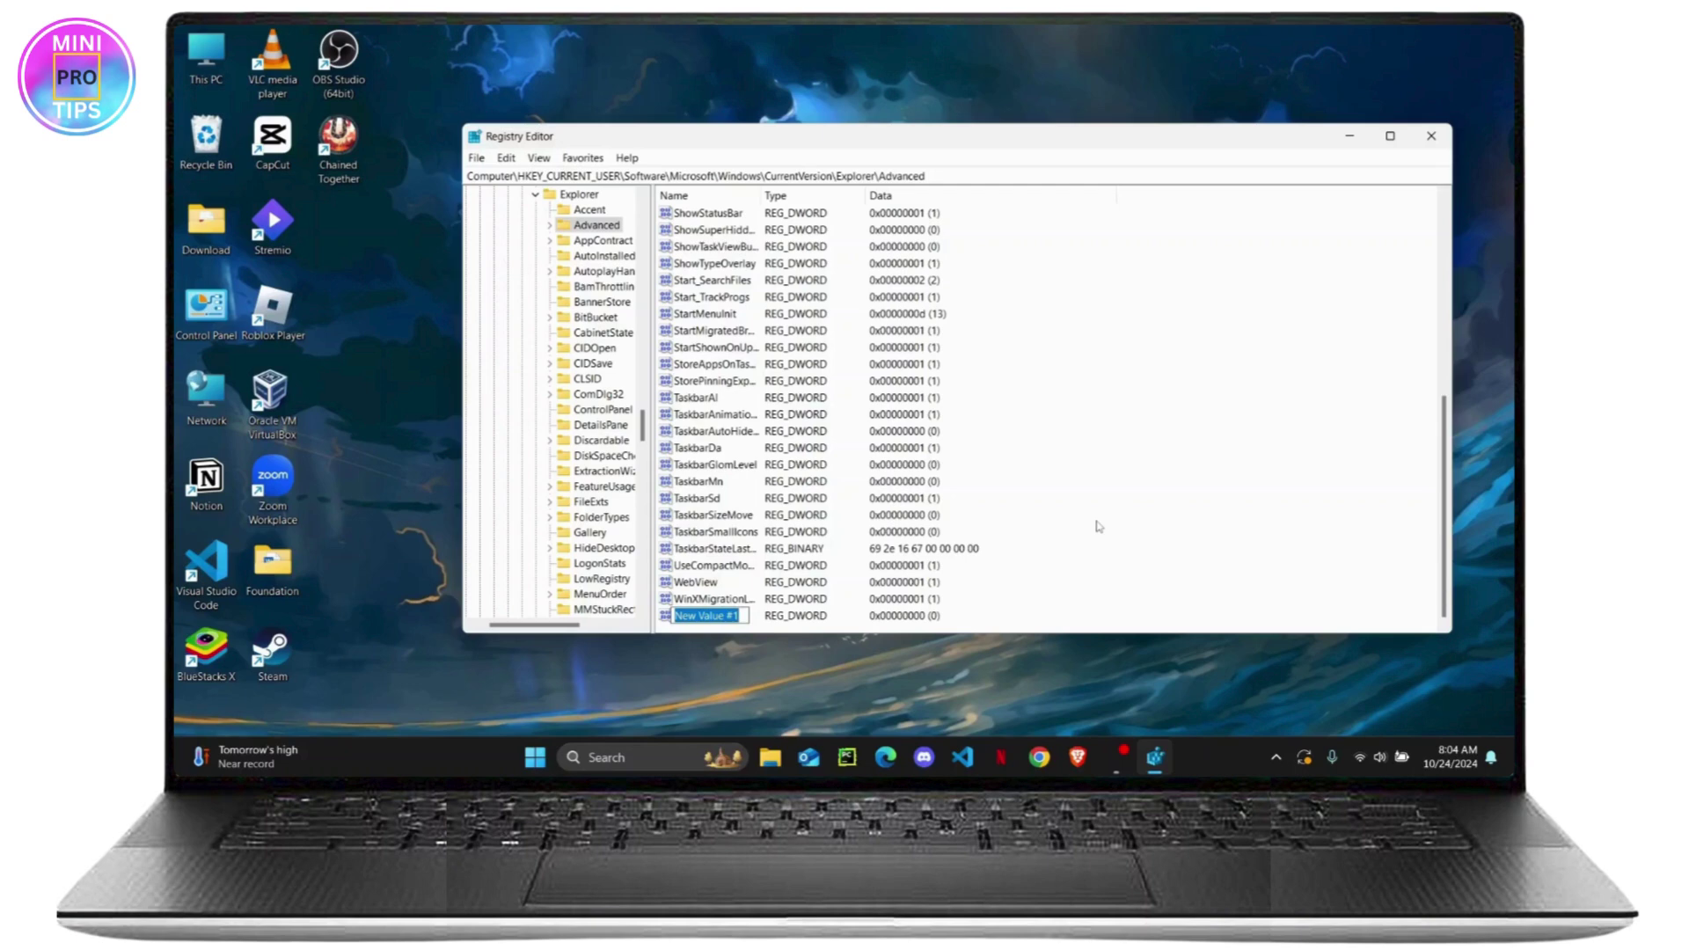
text(Start_PowerButtonAction)
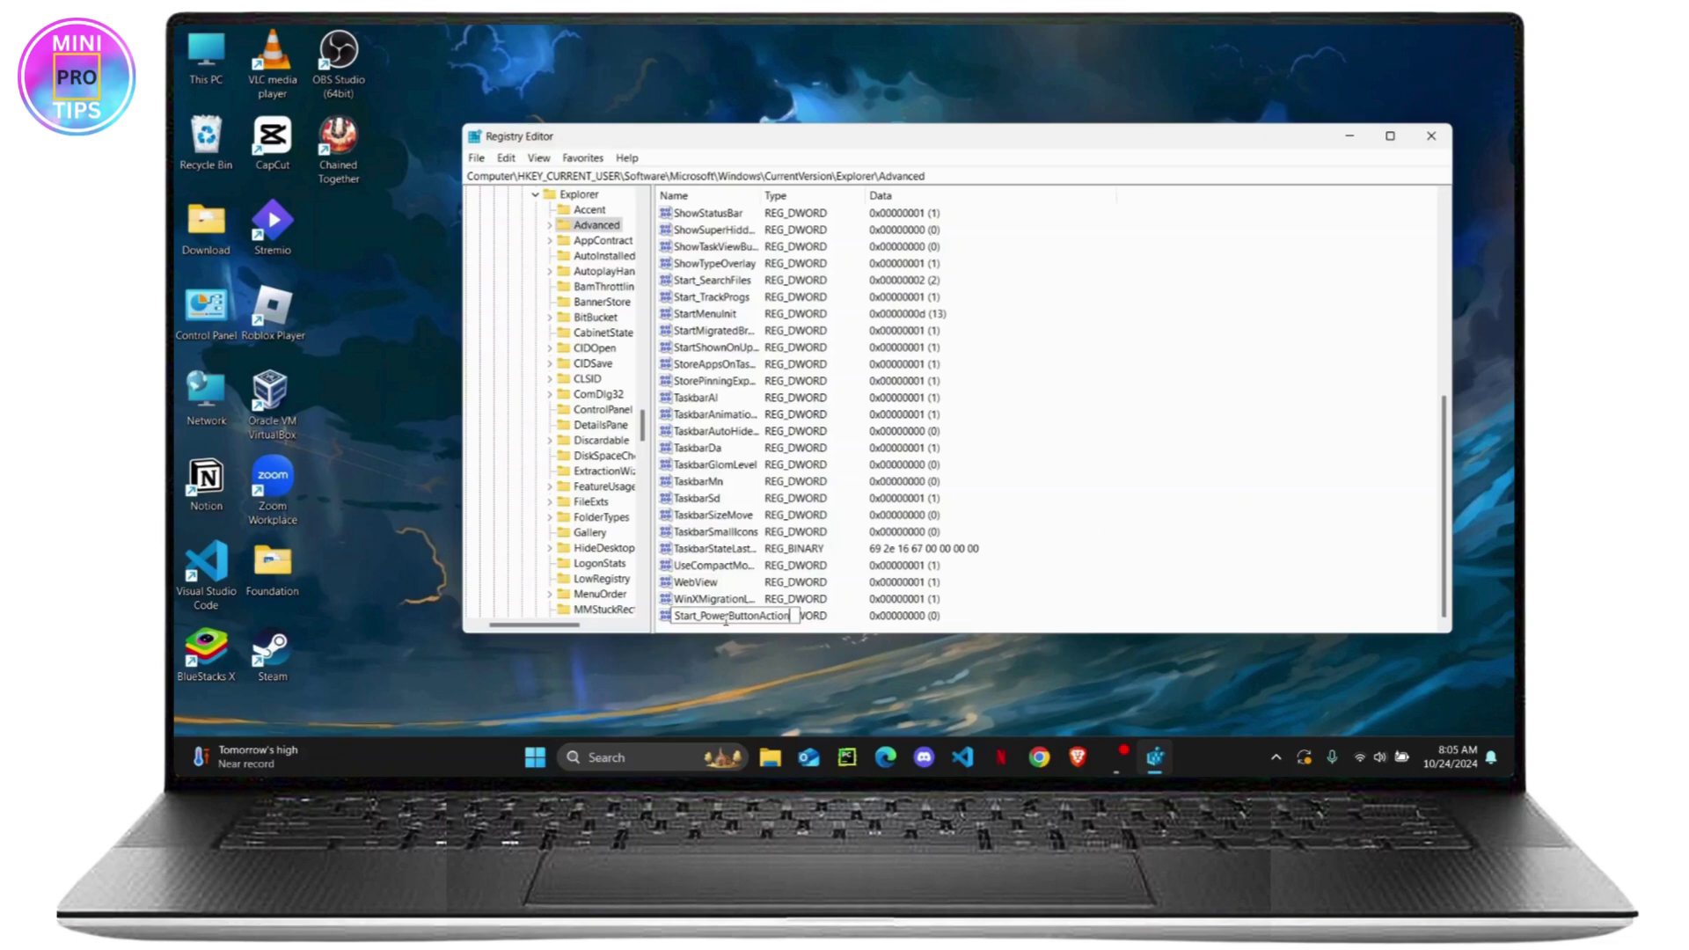
key(Return)
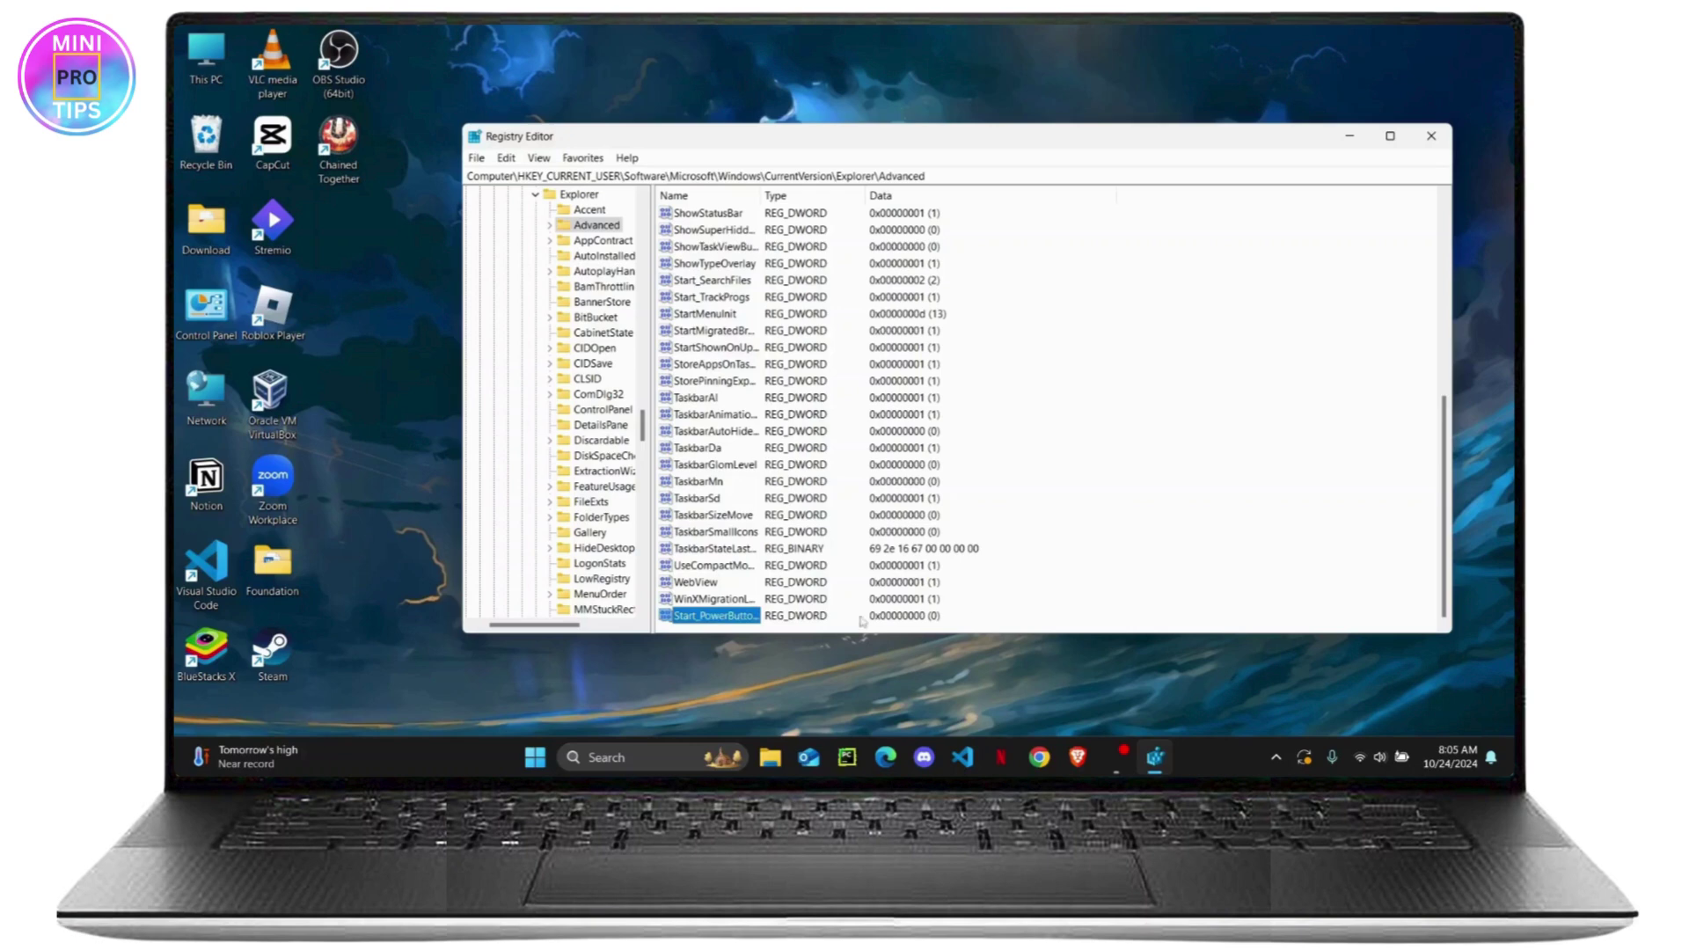
double_click(700, 618)
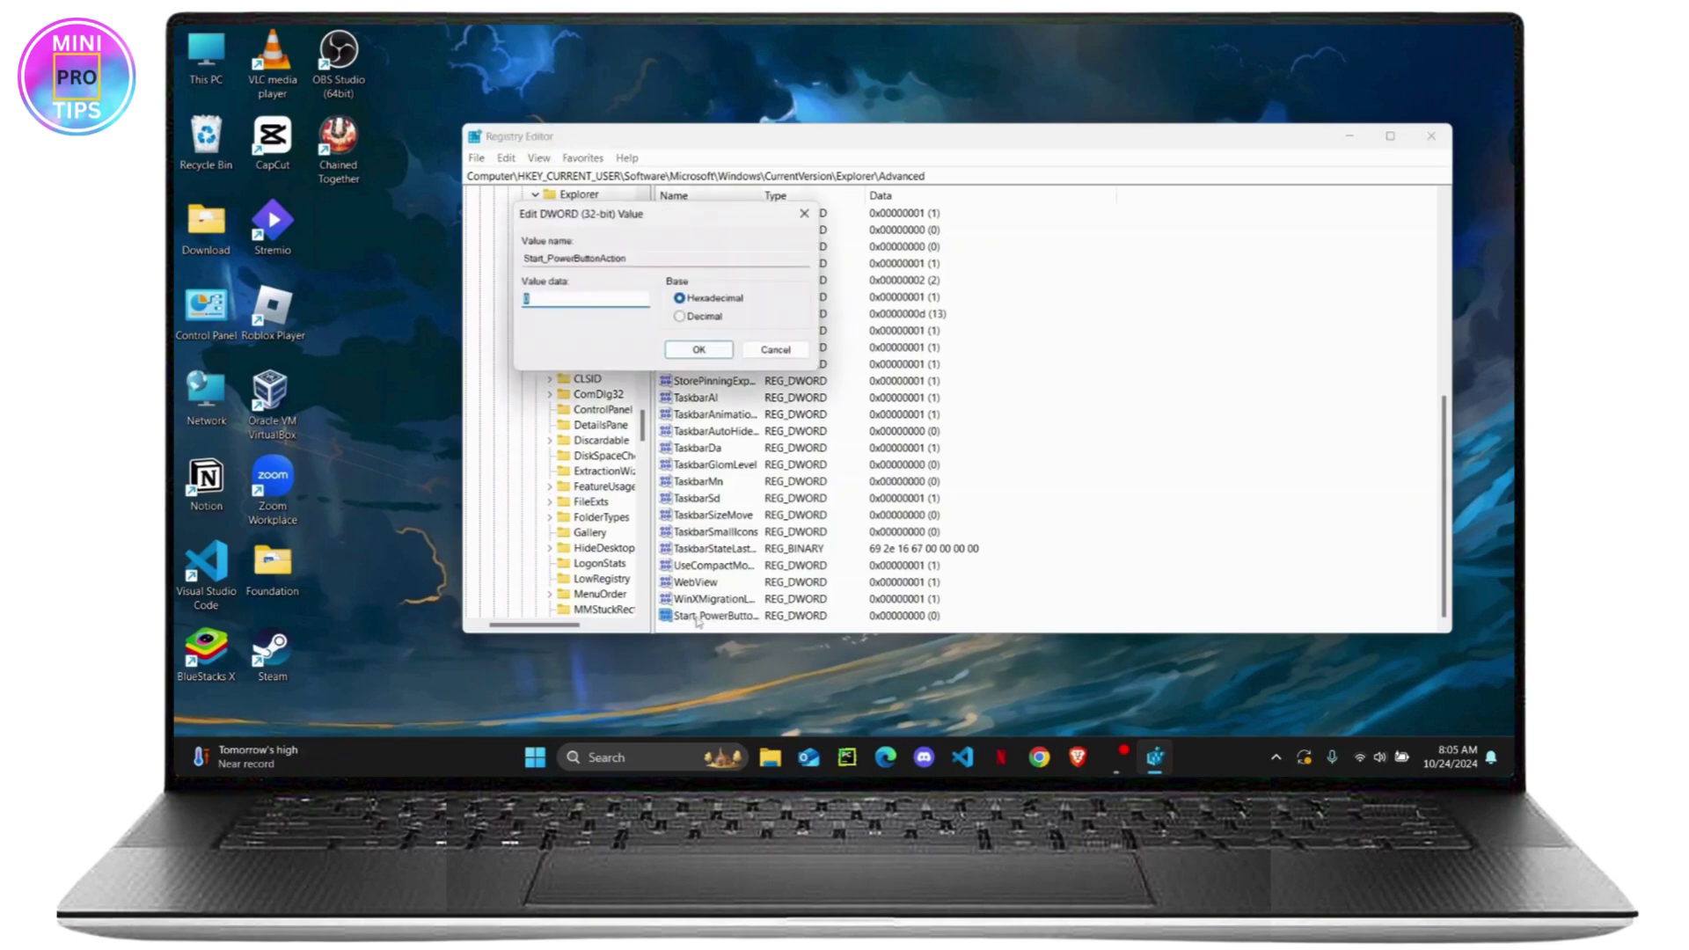
click(562, 296)
double_click(563, 297)
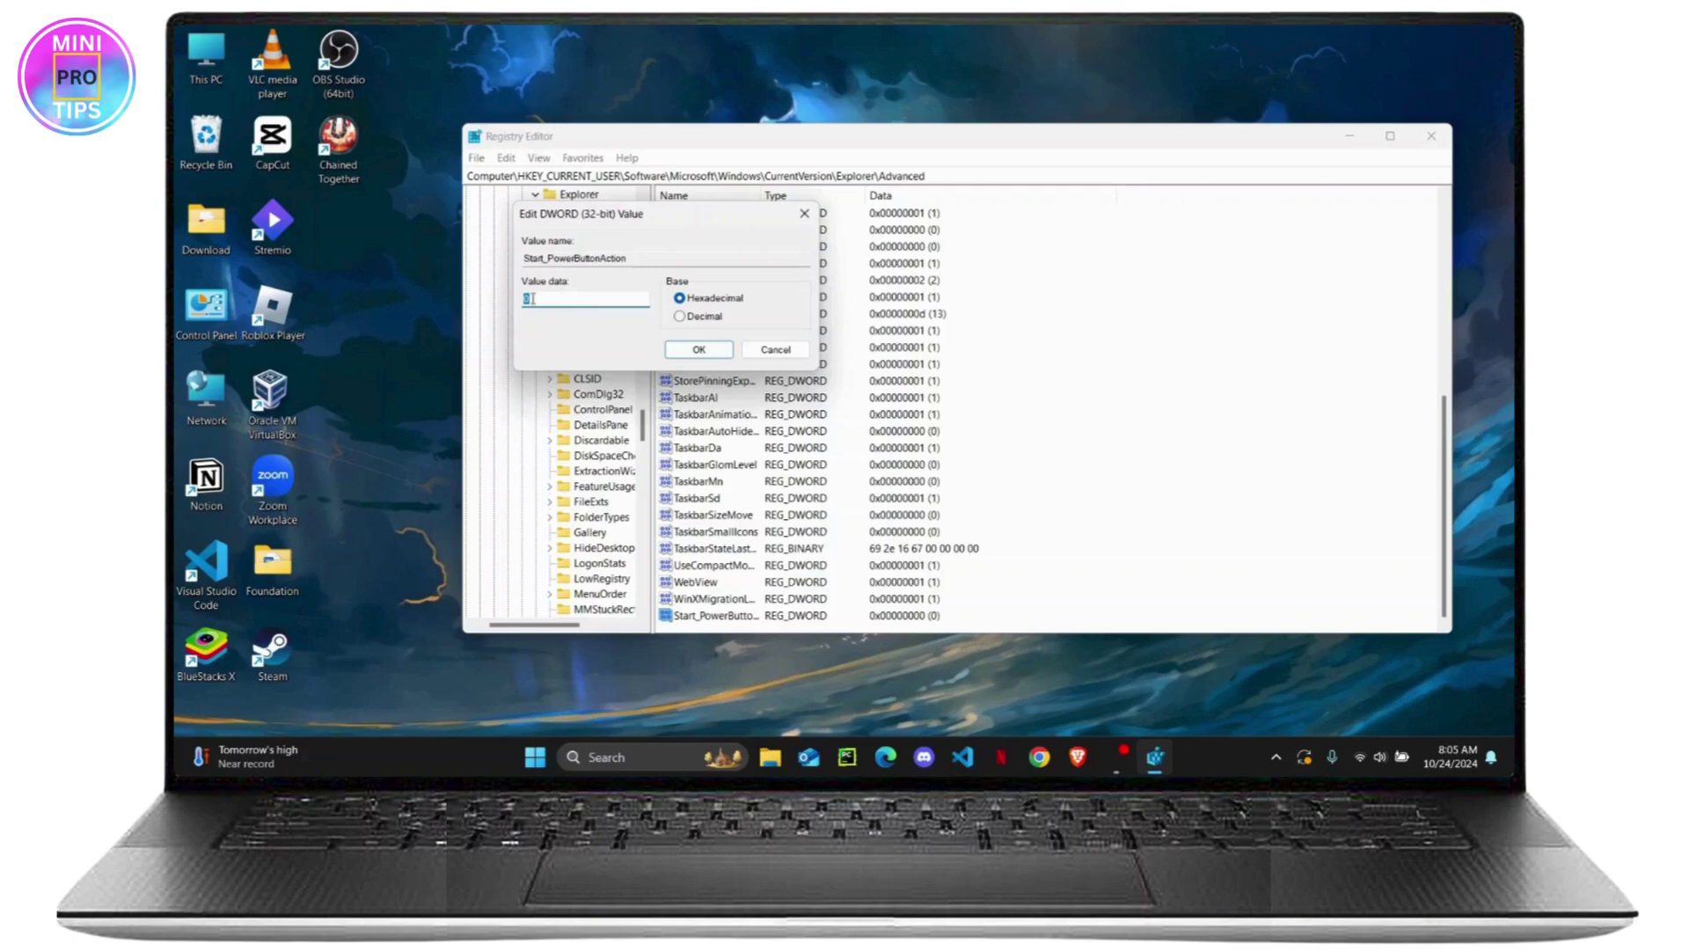
click(594, 298)
click(590, 298)
key(ctrl+a)
text(0)
click(699, 351)
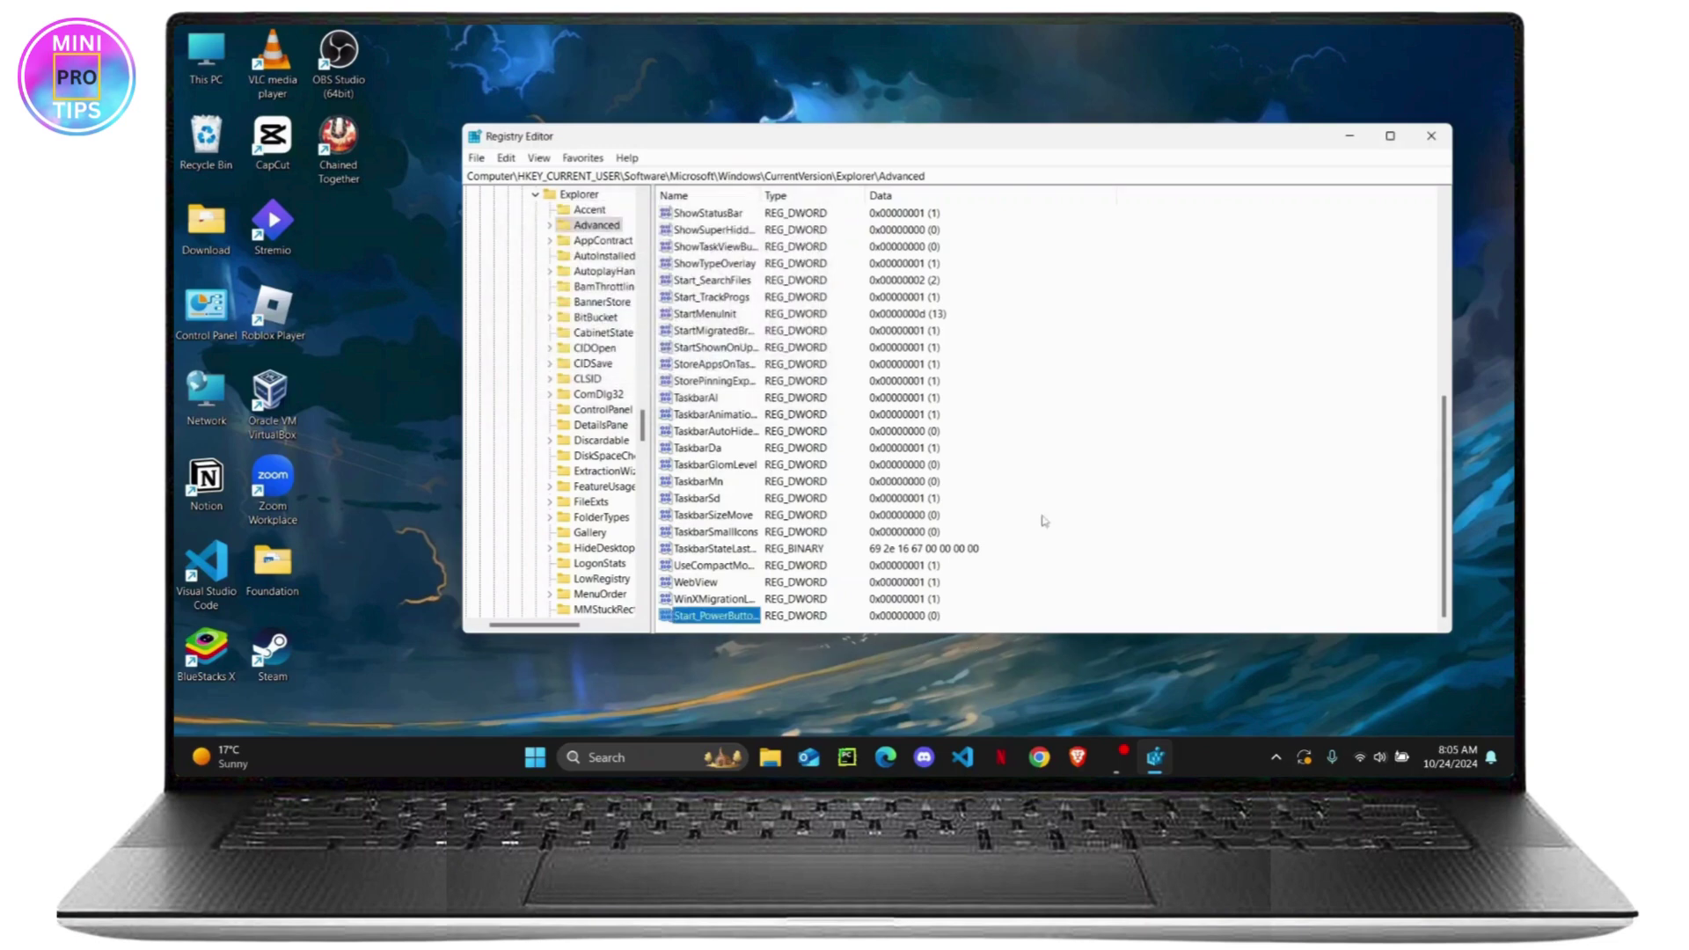